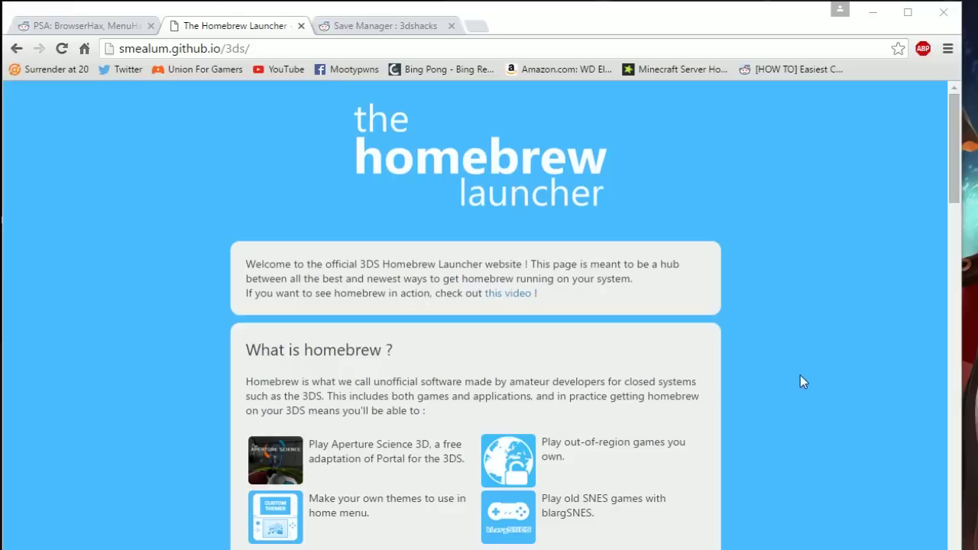
# Step: Examine the SD card preparation section on the Homebrew Launcher site and the Save Manager download post on reddit
pyautogui.scroll(-10, 800, 376)
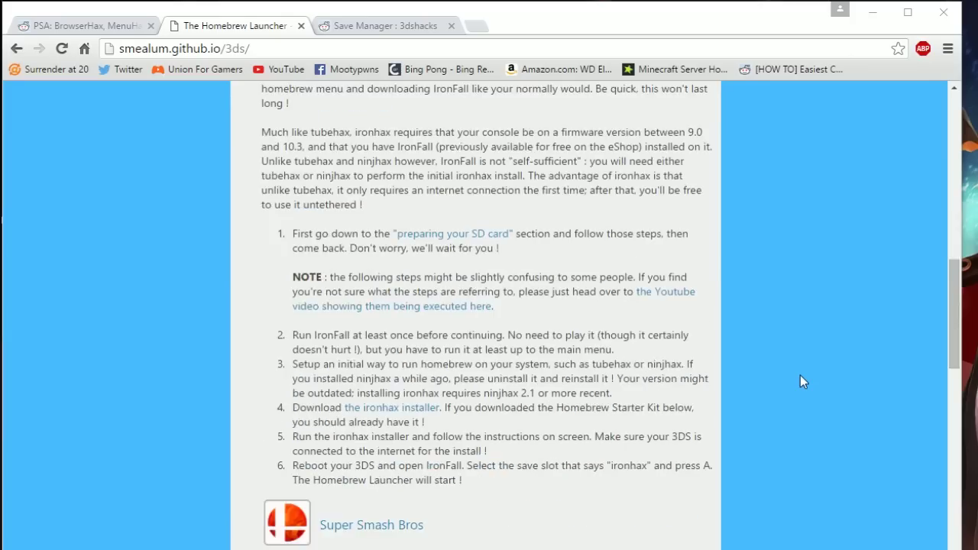
pyautogui.scroll(-4, 799, 375)
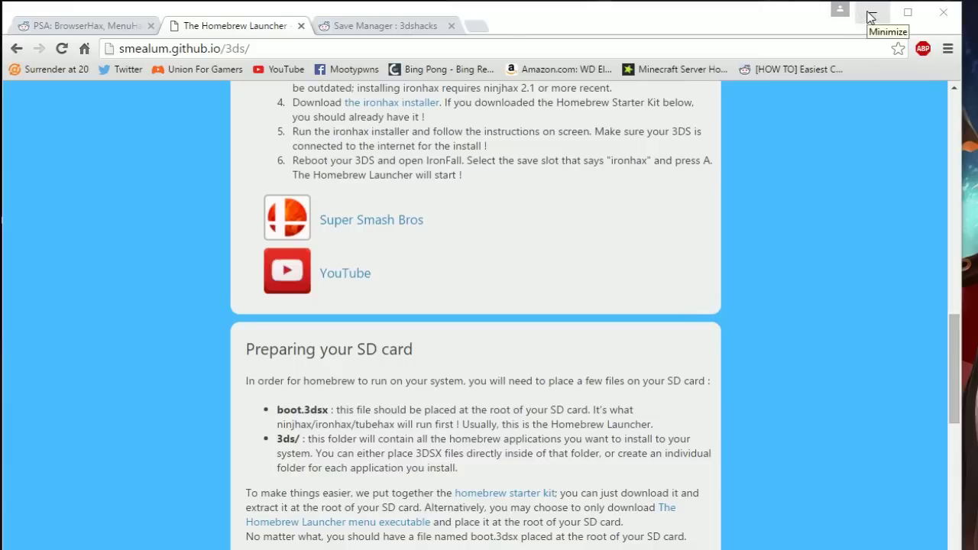
pyautogui.click(374, 26)
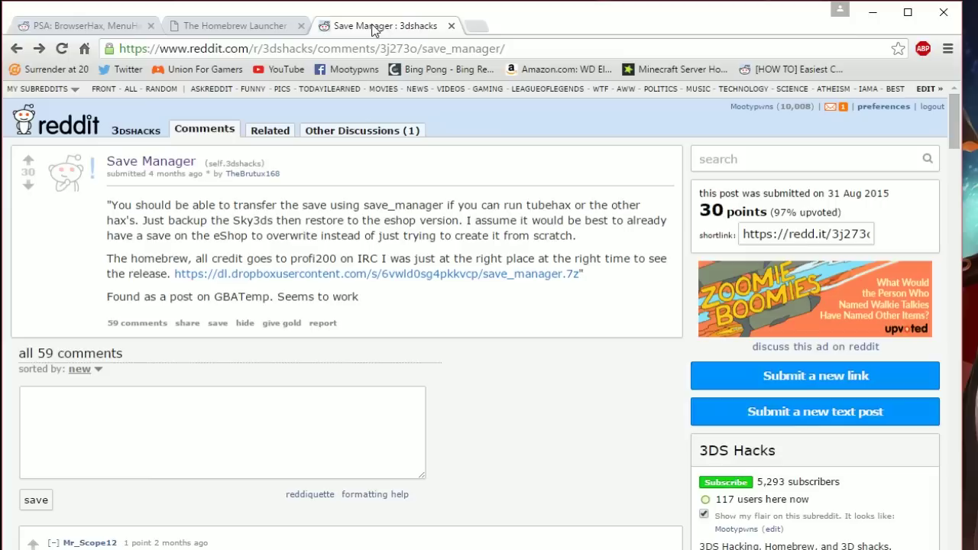
pyautogui.click(266, 29)
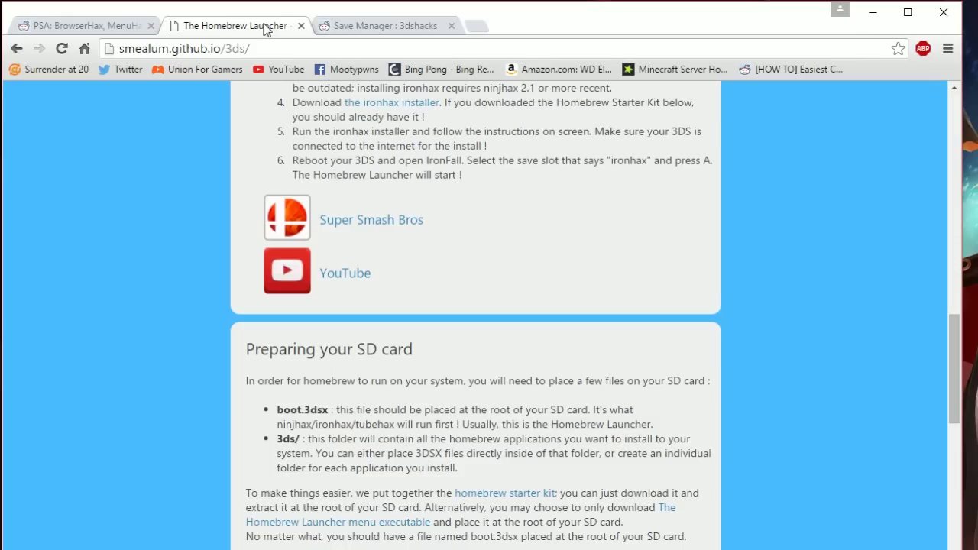
pyautogui.click(868, 13)
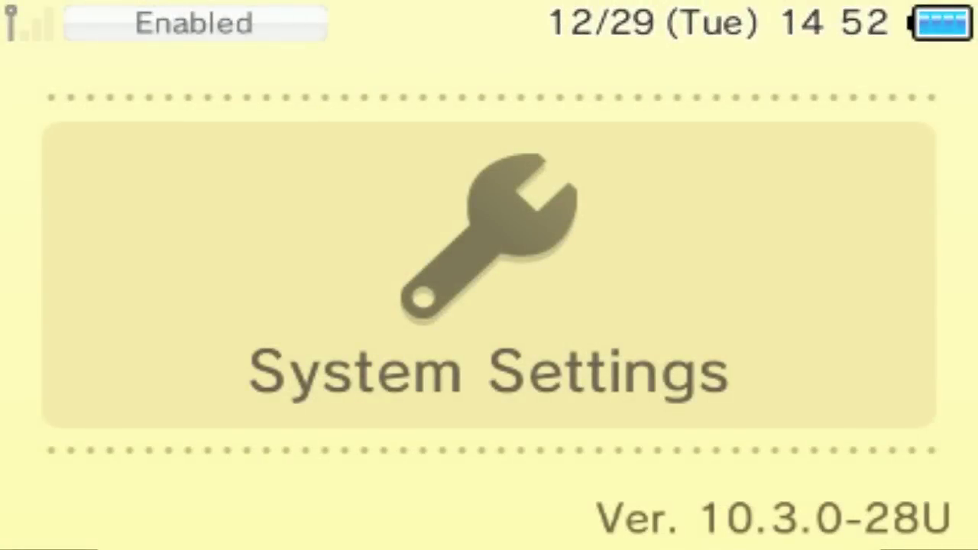
# Step: Open the console's other system settings and choose the middle option on page 4
pyautogui.click(667, 377)
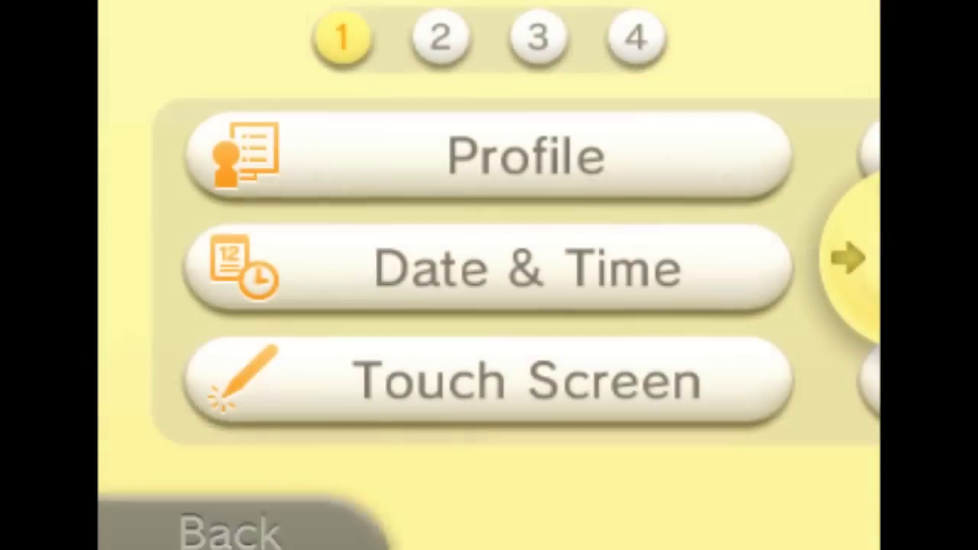
pyautogui.click(846, 256)
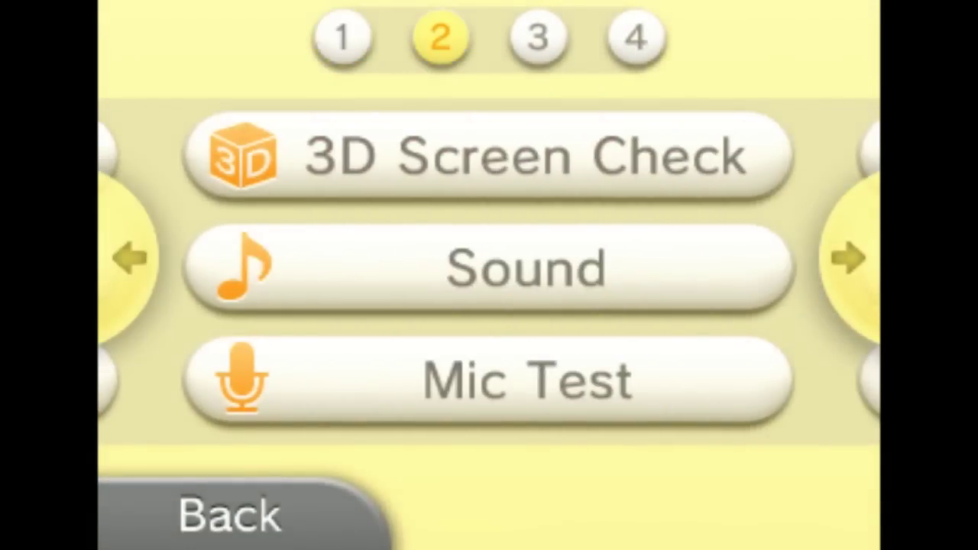
pyautogui.click(847, 257)
pyautogui.click(846, 257)
pyautogui.click(488, 269)
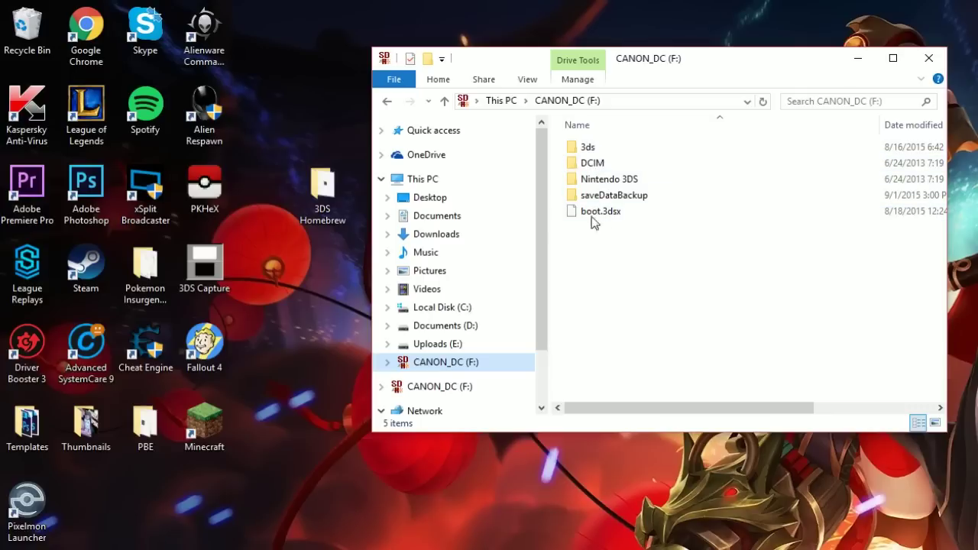
# Step: Extract the starter ZIP archive in the desktop's 3DS Homebrew folder into a subfolder named starter
pyautogui.doubleClick(334, 191)
pyautogui.moveTo(680, 83); pyautogui.dragTo(386, 89)
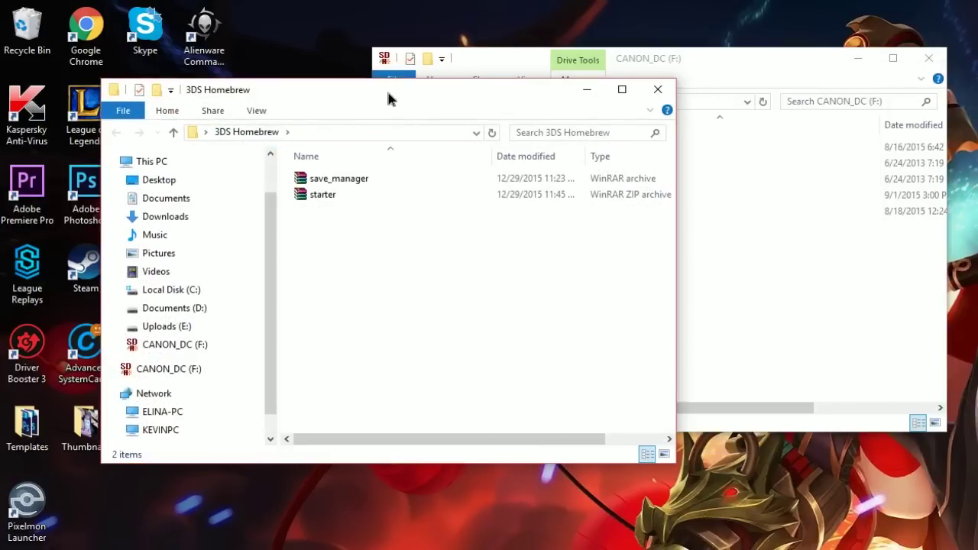
pyautogui.click(324, 197)
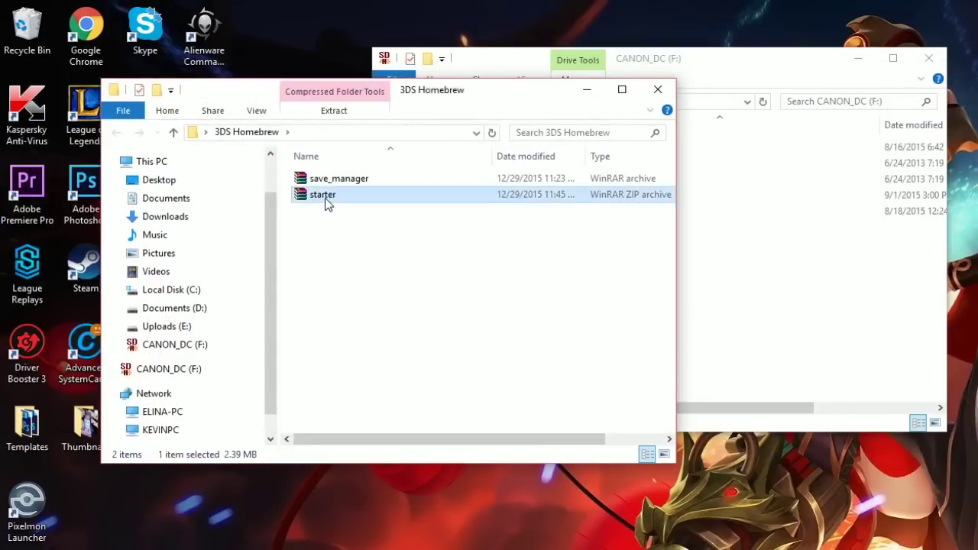
pyautogui.doubleClick(325, 198)
pyautogui.click(135, 289)
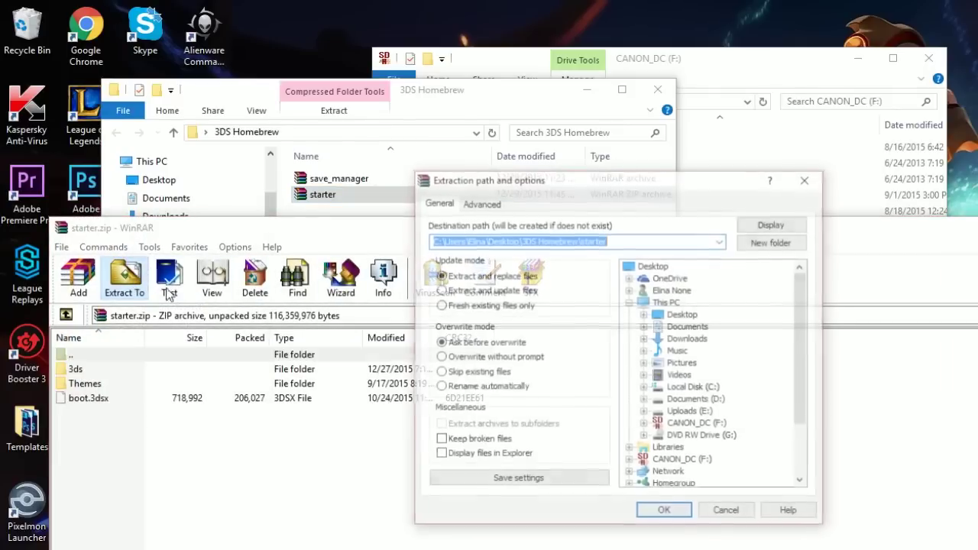
pyautogui.click(665, 512)
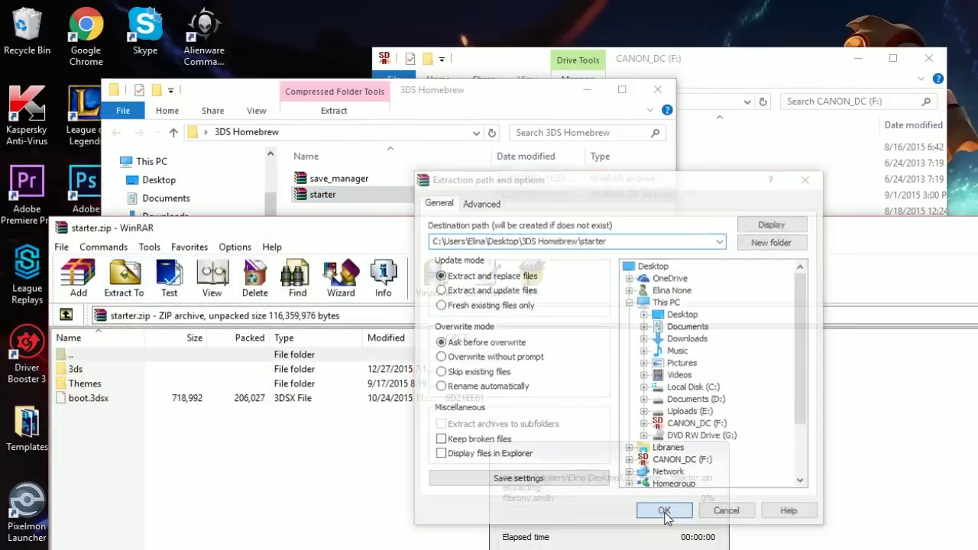
pyautogui.hotkey('alt', 'F4')
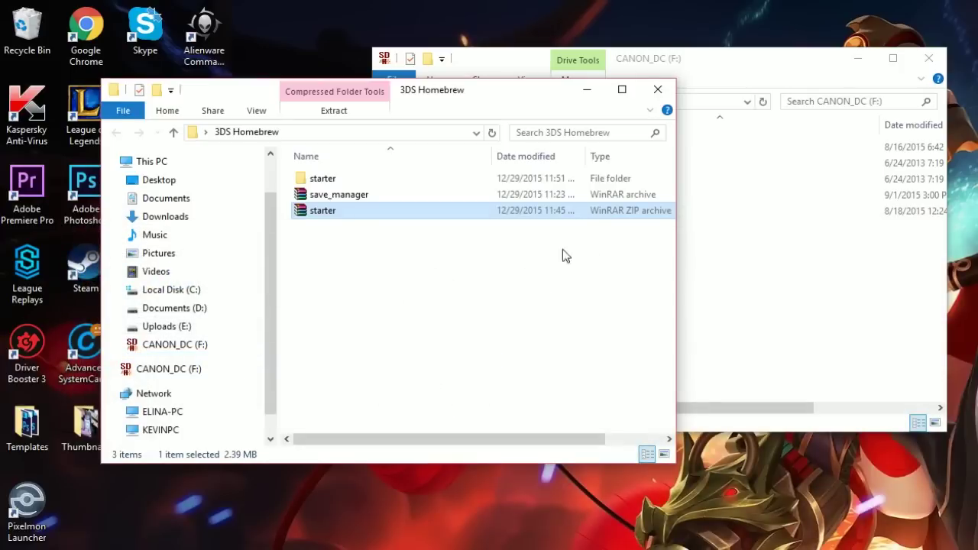
# Step: Copy 3ds, Themes and boot.3dsx from the extracted starter folder to the root of CANON_DC (F:), replacing files with the same names
pyautogui.doubleClick(329, 178)
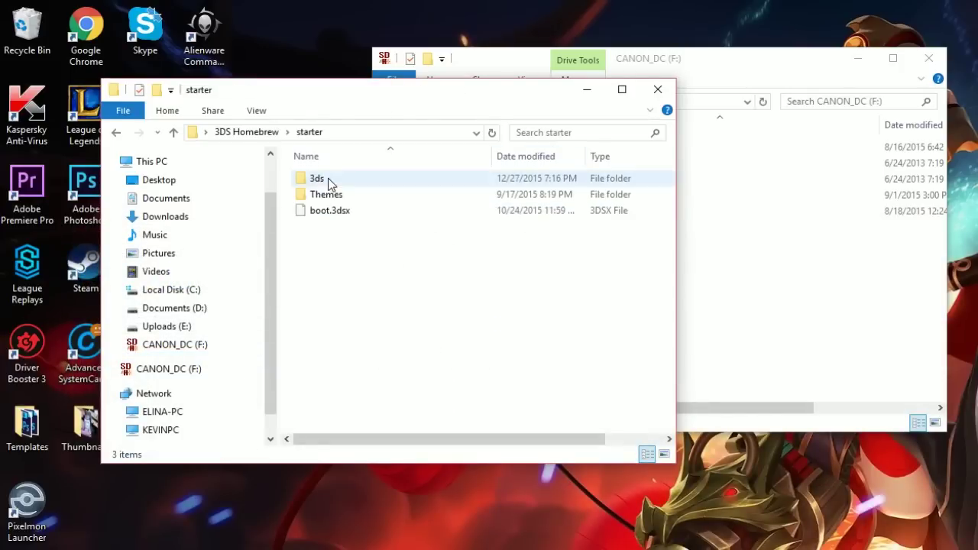
pyautogui.moveTo(353, 255); pyautogui.dragTo(336, 180)
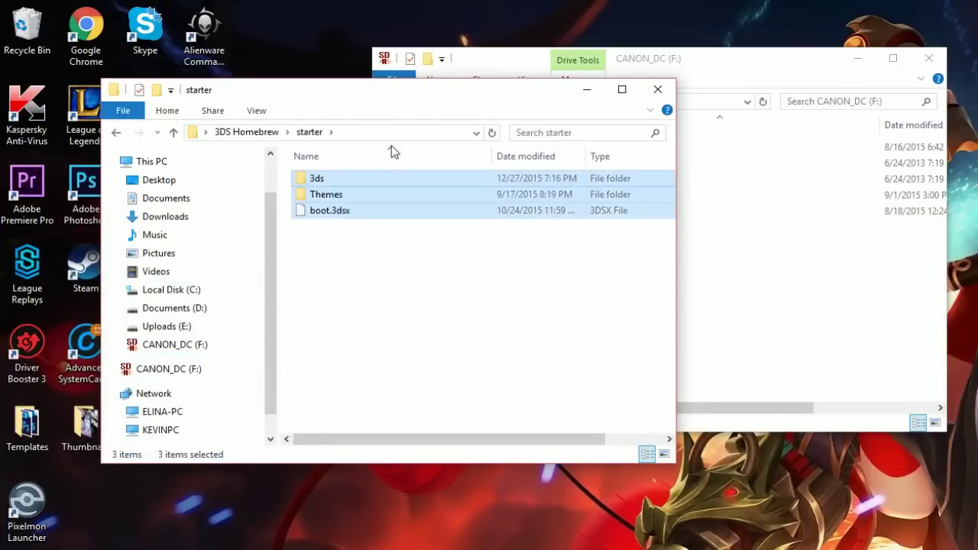
pyautogui.moveTo(413, 96); pyautogui.dragTo(355, 218)
pyautogui.moveTo(280, 328); pyautogui.dragTo(772, 308)
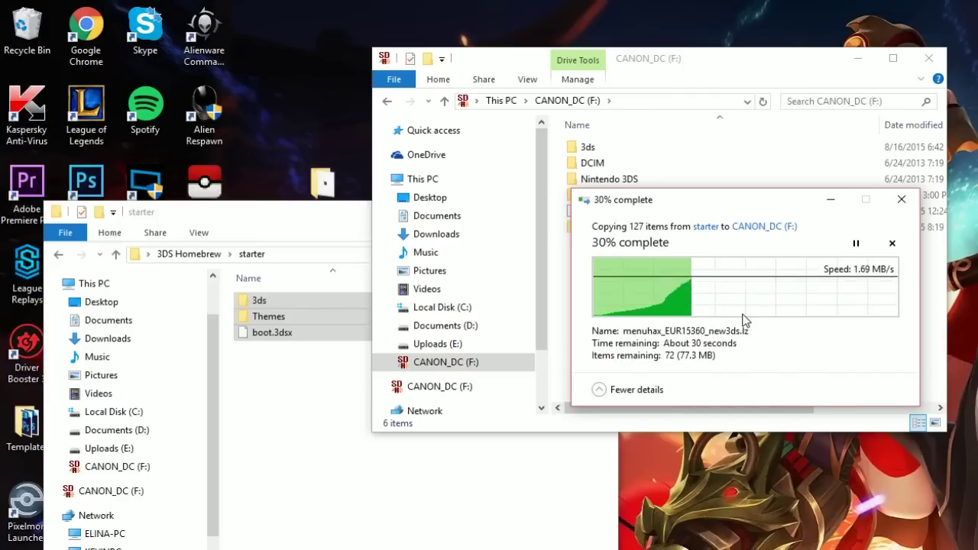
pyautogui.moveTo(715, 204); pyautogui.dragTo(825, 244)
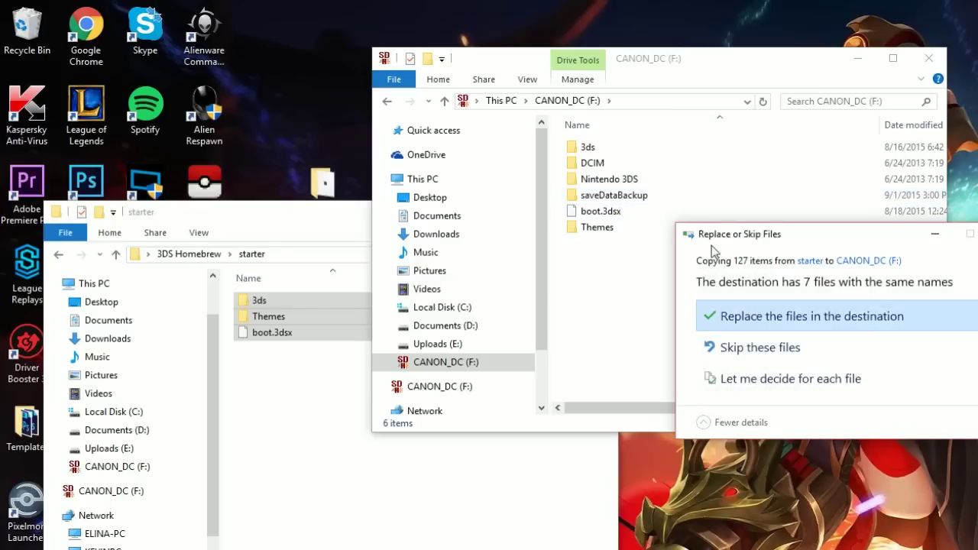
pyautogui.click(764, 326)
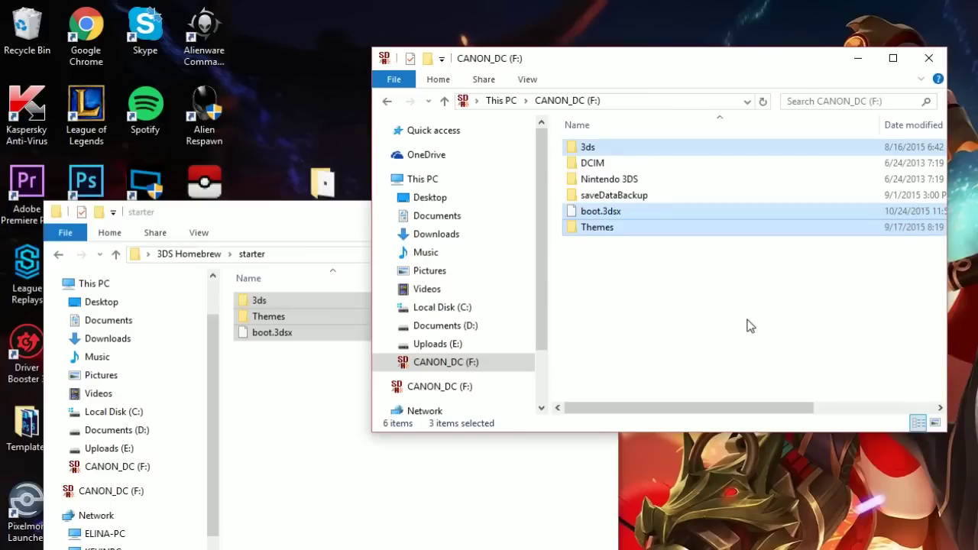
# Step: Extract the save_manager archive in the 3DS Homebrew folder into a subfolder named save_manager
pyautogui.click(191, 254)
pyautogui.doubleClick(275, 336)
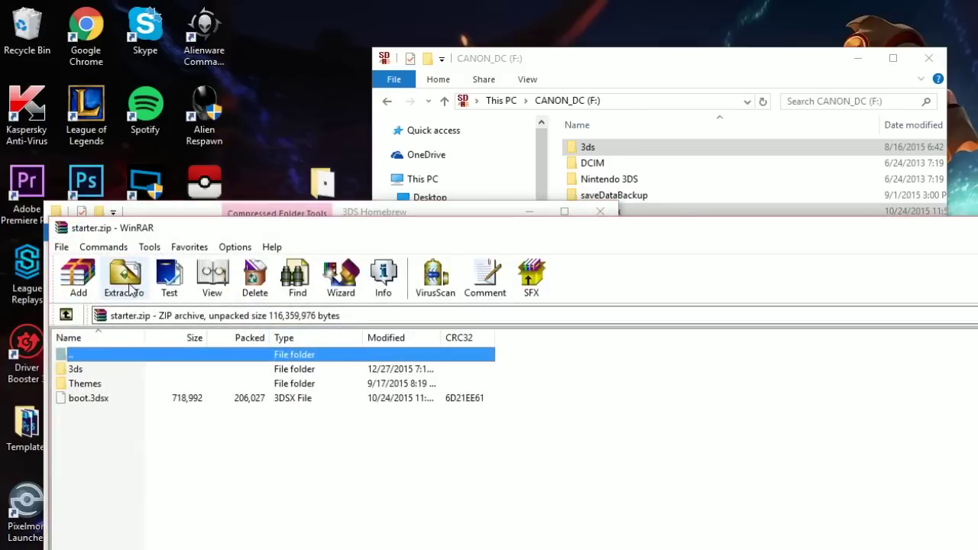
pyautogui.press('Escape')
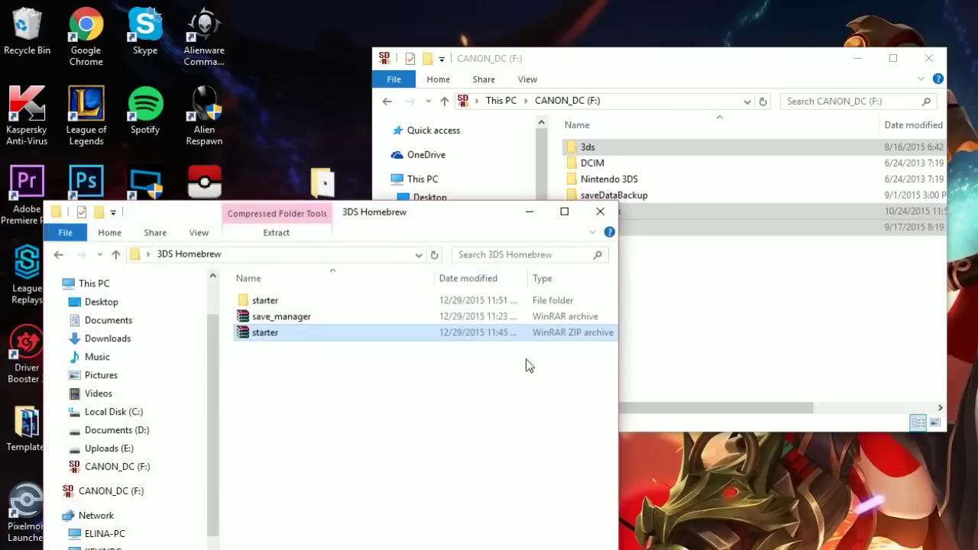
pyautogui.doubleClick(315, 319)
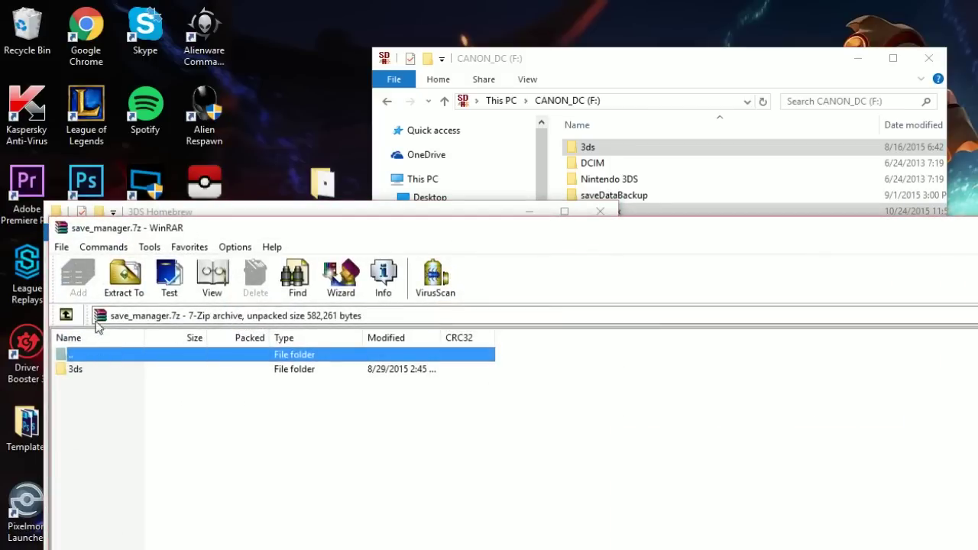
pyautogui.click(124, 277)
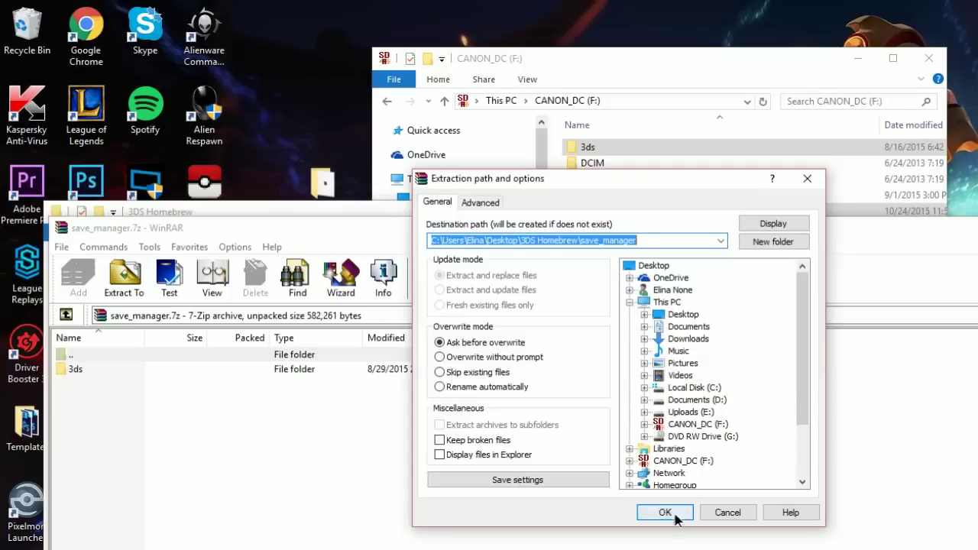
pyautogui.click(665, 512)
pyautogui.press('Escape')
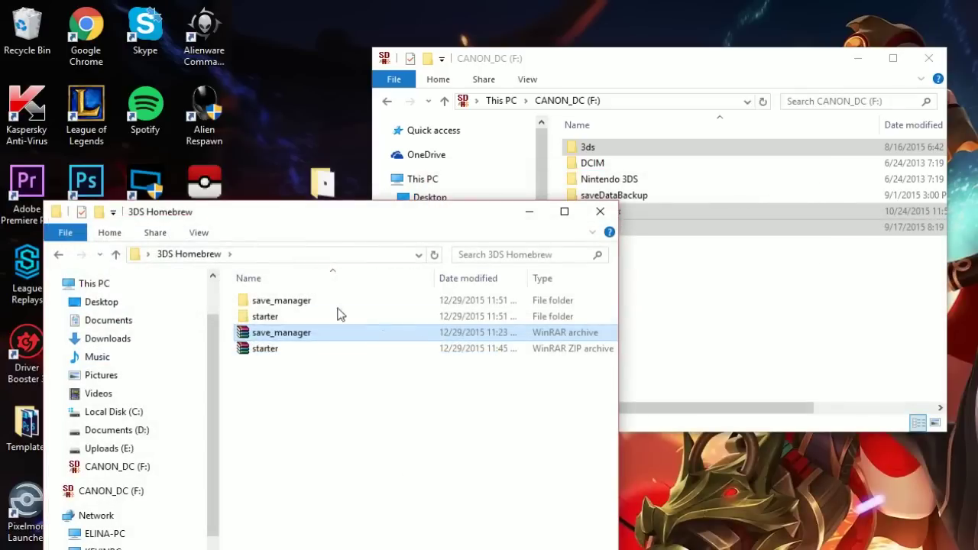
# Step: Copy the save_manager folder from the extracted 3ds folder into the 3ds folder on CANON_DC (F:), replacing the existing files
pyautogui.click(274, 306)
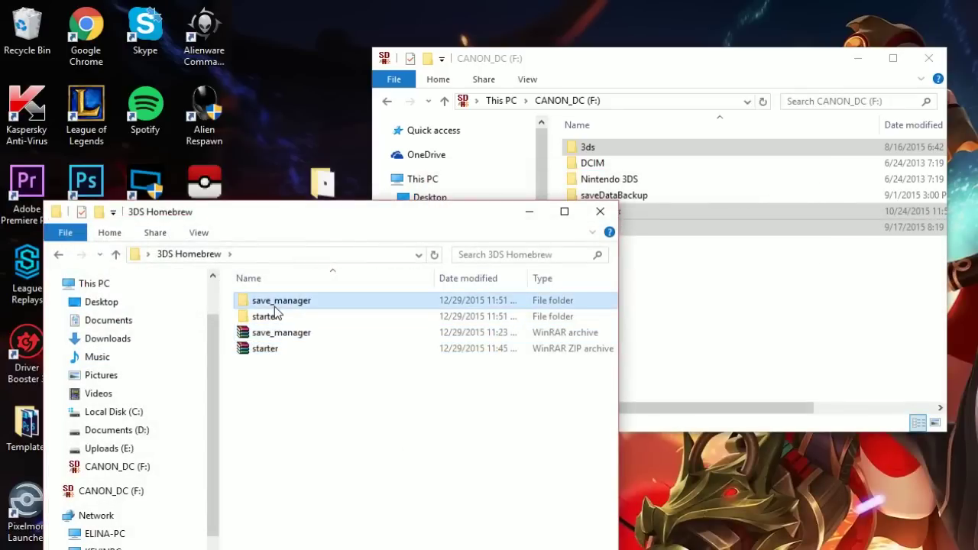
pyautogui.doubleClick(274, 307)
pyautogui.click(272, 302)
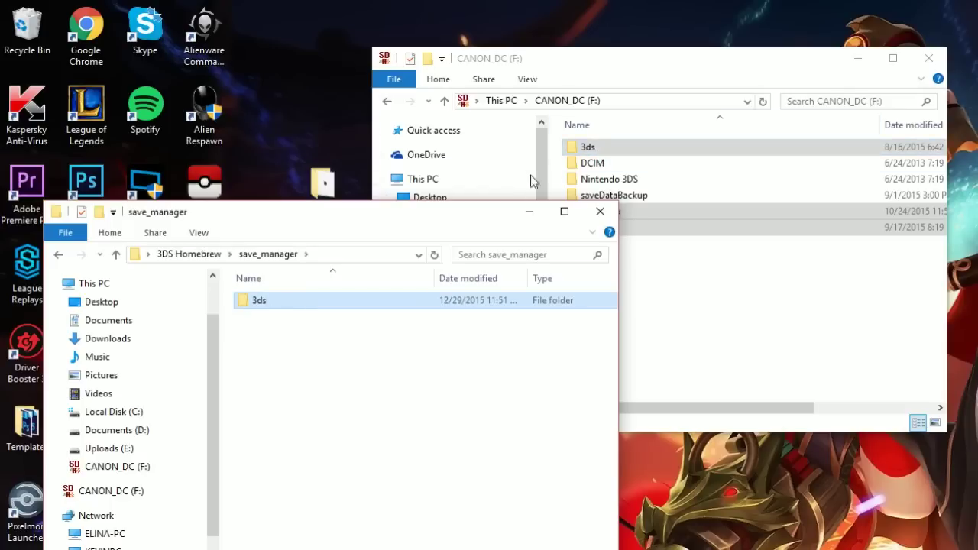
pyautogui.doubleClick(260, 304)
pyautogui.moveTo(294, 304); pyautogui.dragTo(307, 353)
pyautogui.click(707, 369)
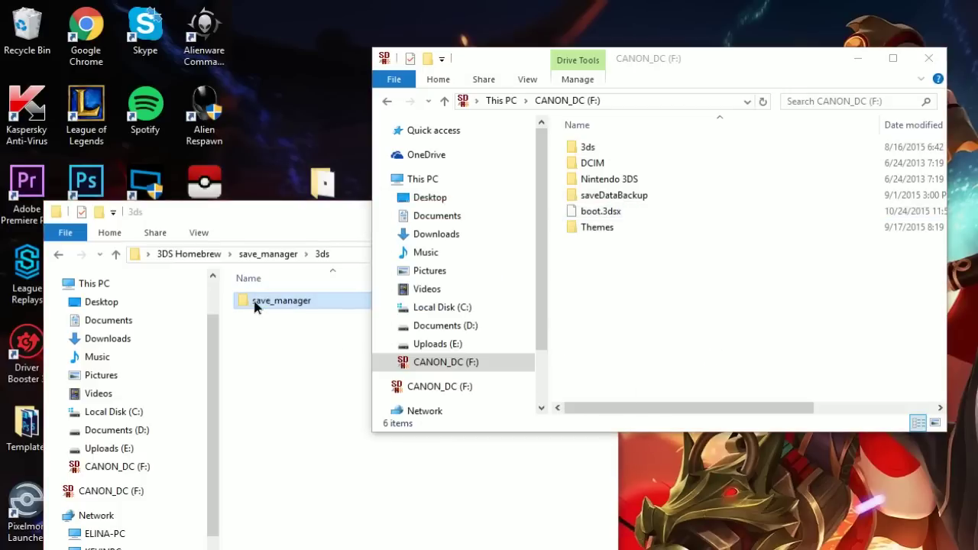
pyautogui.moveTo(256, 303); pyautogui.dragTo(593, 148)
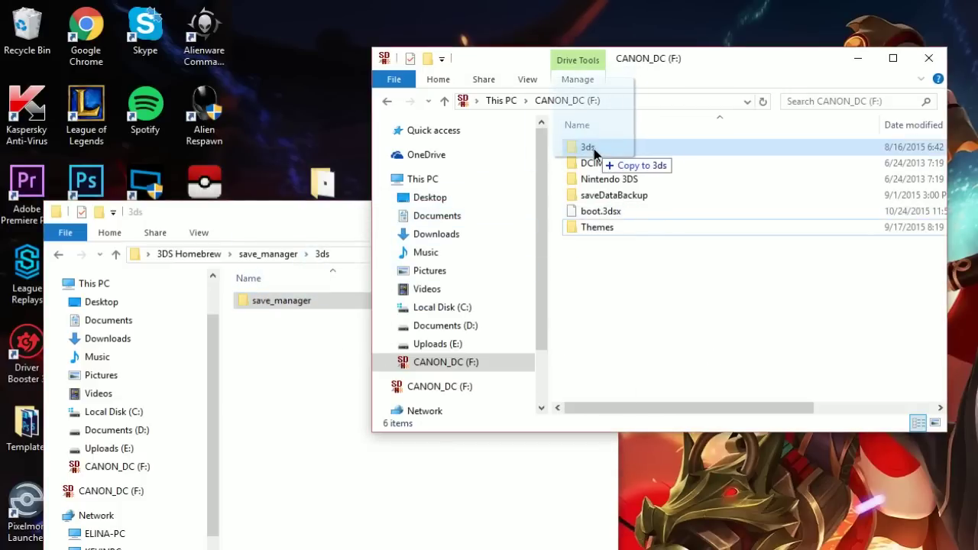
pyautogui.moveTo(593, 148); pyautogui.dragTo(594, 148)
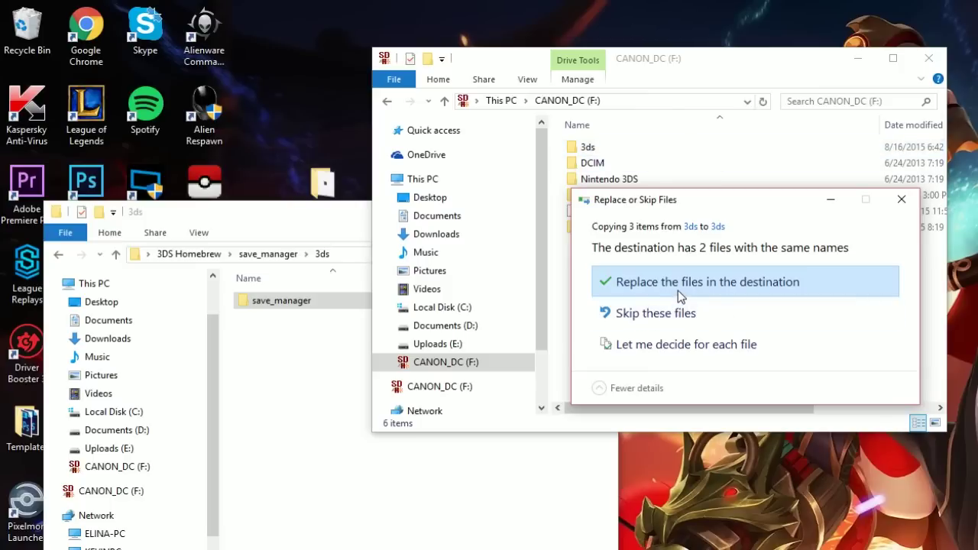
pyautogui.click(736, 283)
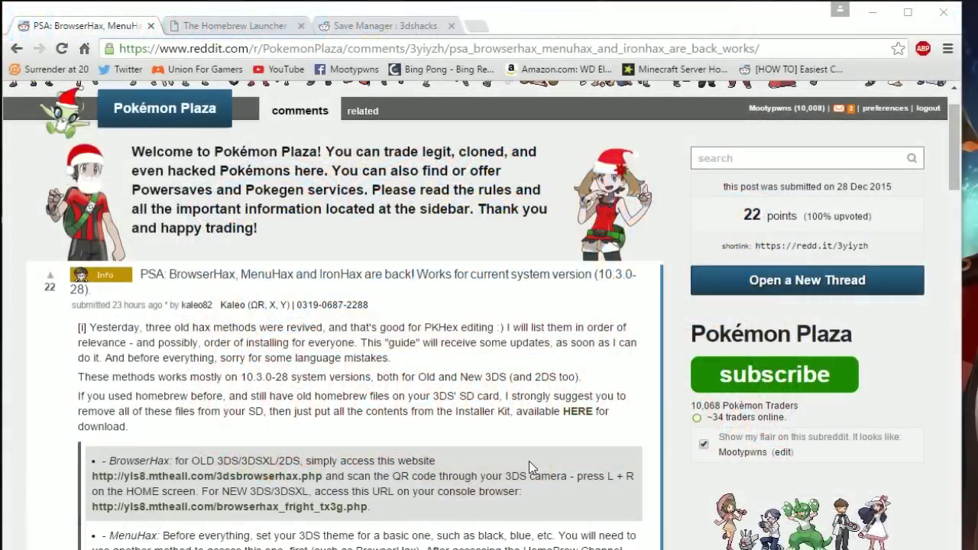
# Step: Open the post's 3dsbrowserhax.php link and launch the scanned QR code URL in the console's Internet browser
pyautogui.scroll(-1, 388, 474)
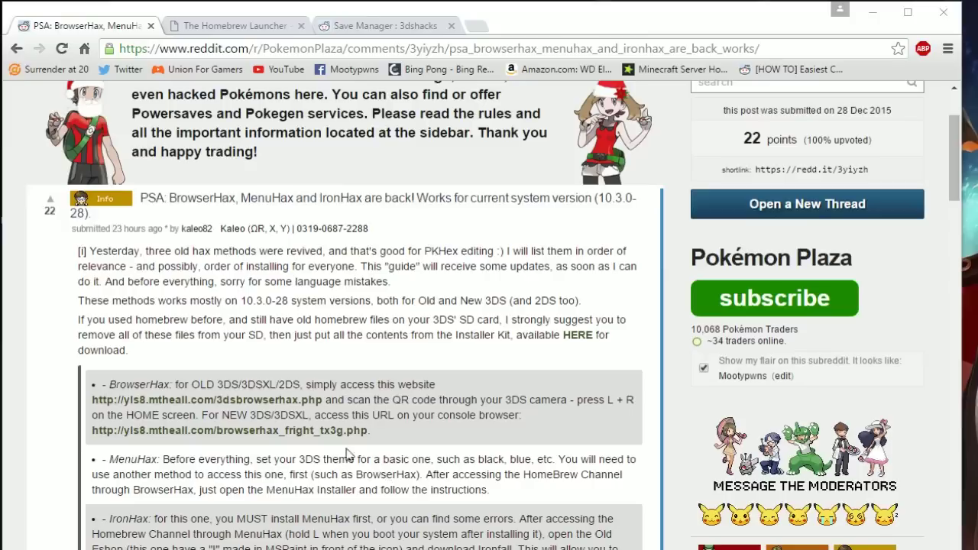
pyautogui.click(289, 403)
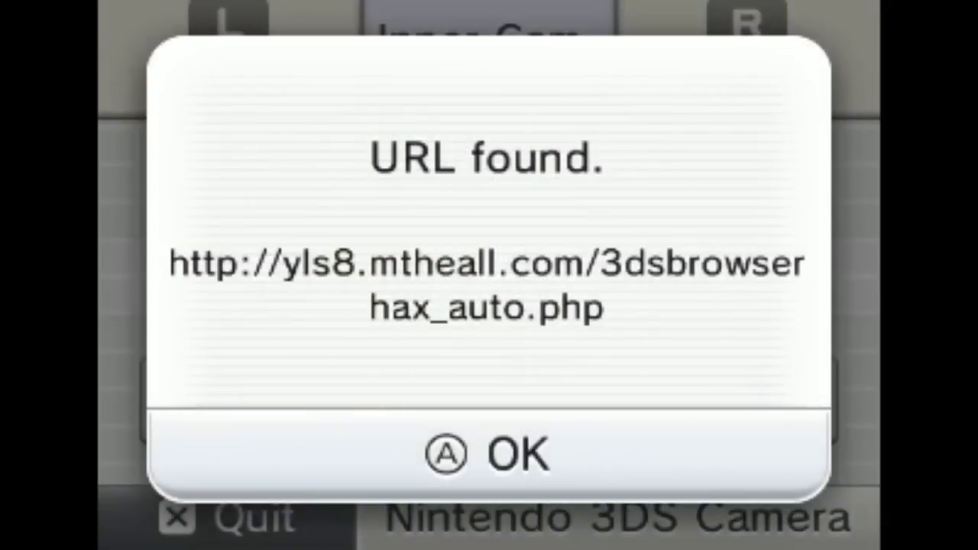
pyautogui.press('a')
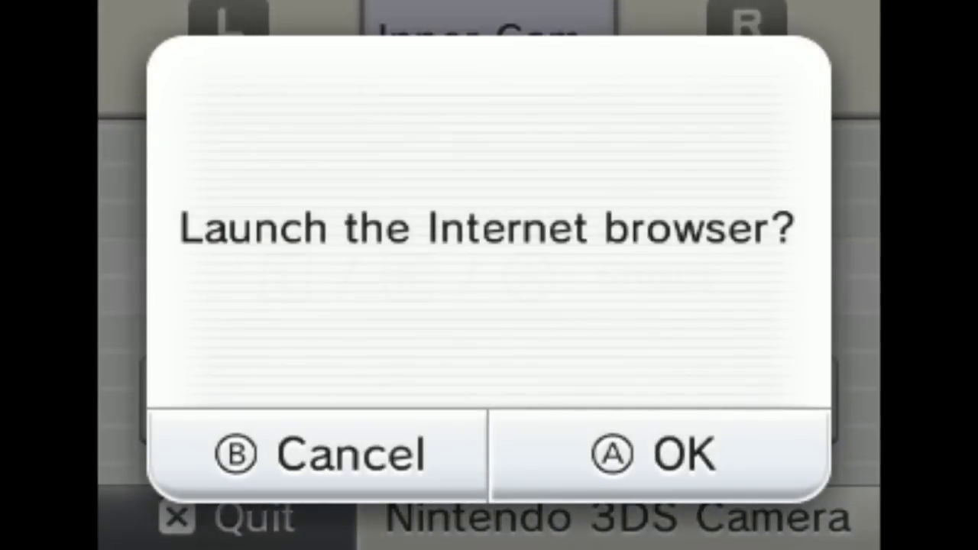
pyautogui.press('a')
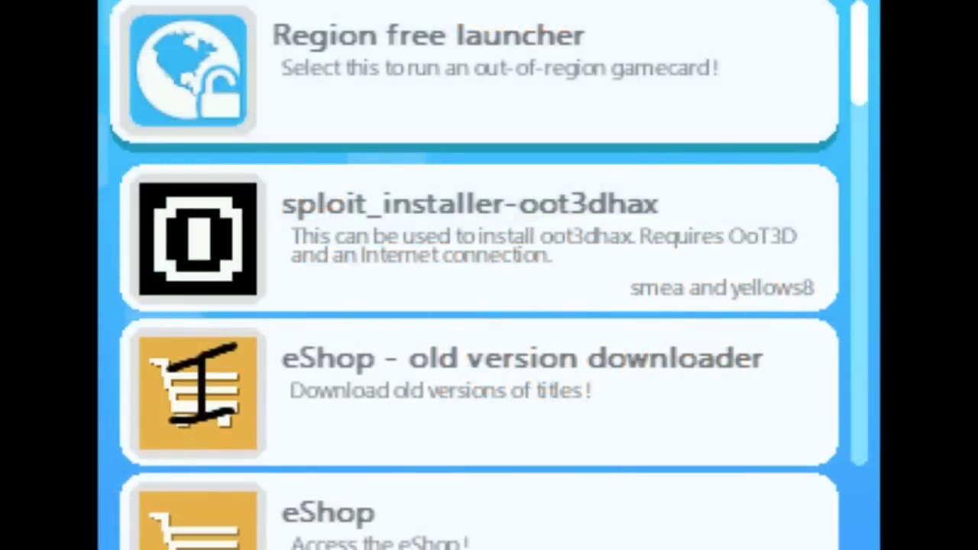
# Step: Look through the Homebrew Launcher's application list from Region free launcher down to HANS and ironhax installer
pyautogui.press('Down')
pyautogui.press('Down')
pyautogui.press('Down')
pyautogui.press('Down')
pyautogui.press('Down')
pyautogui.press('Down')
pyautogui.press('Down')
pyautogui.press('Down')
pyautogui.press('Down')
pyautogui.press('Down')
pyautogui.press('Down')
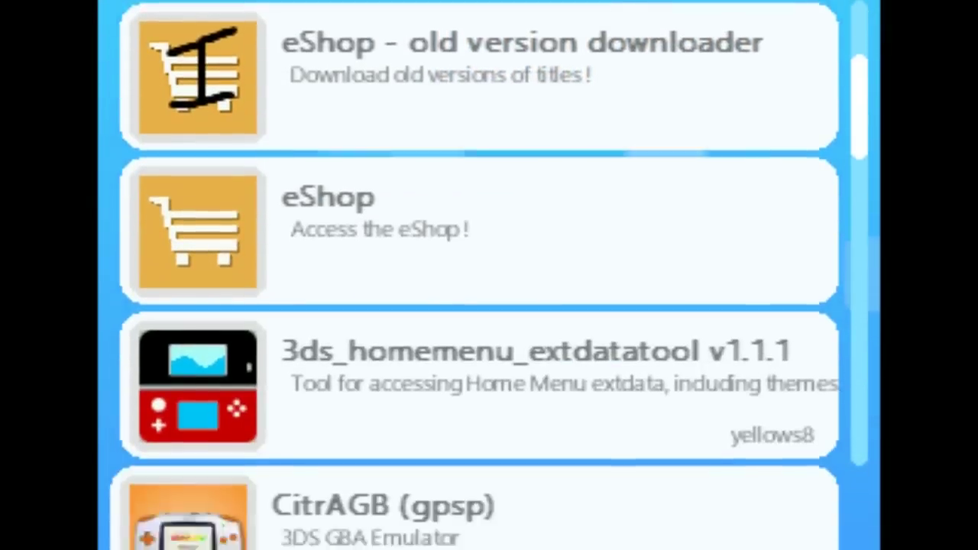
pyautogui.press('Down')
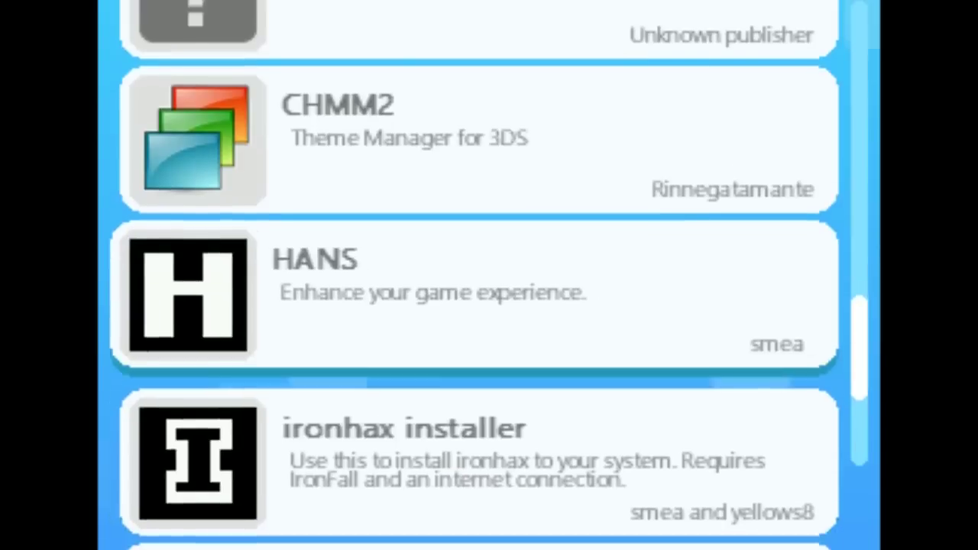
pyautogui.press('Up')
pyautogui.press('Up')
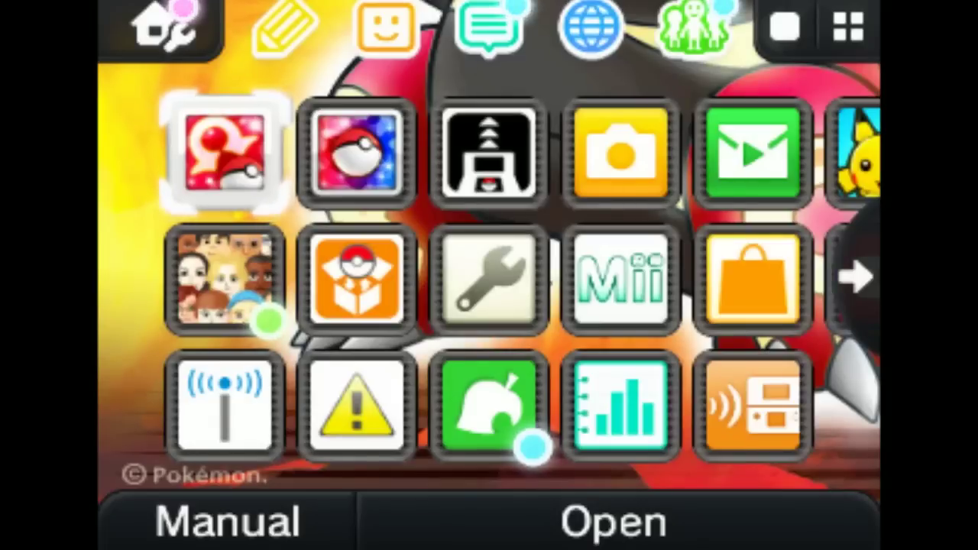
# Step: Open the HOME Menu's theme settings and go through the theme list from Theme Shop past Basic: Black
pyautogui.click(164, 27)
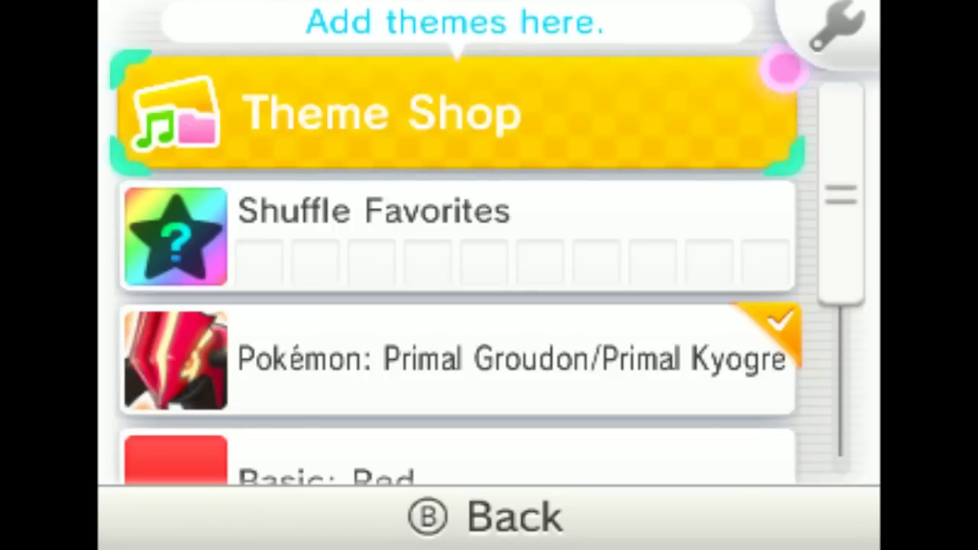
pyautogui.press('Down')
pyautogui.press('Down')
pyautogui.press('Down')
pyautogui.press('Down')
pyautogui.press('Down')
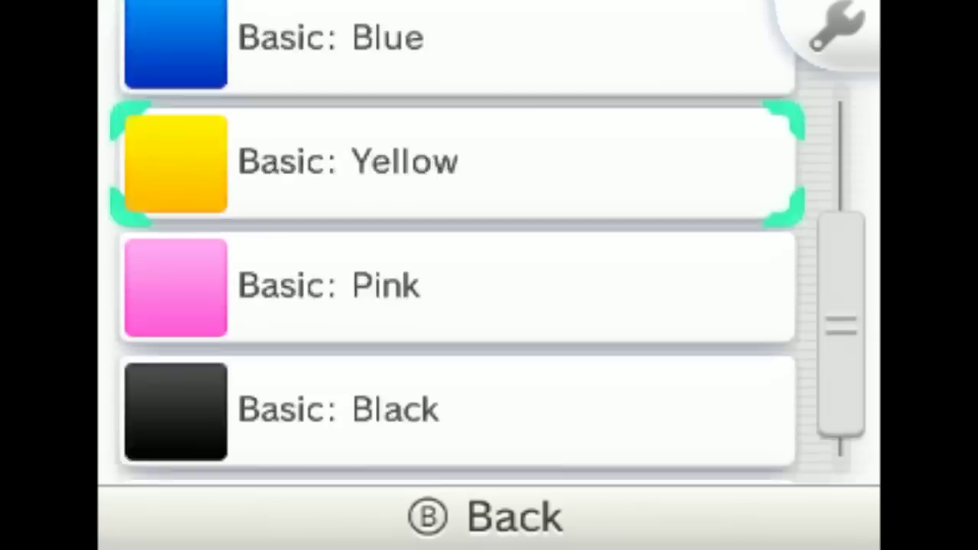
pyautogui.press('Down')
pyautogui.press('Down')
pyautogui.press('Down')
pyautogui.press('Return')
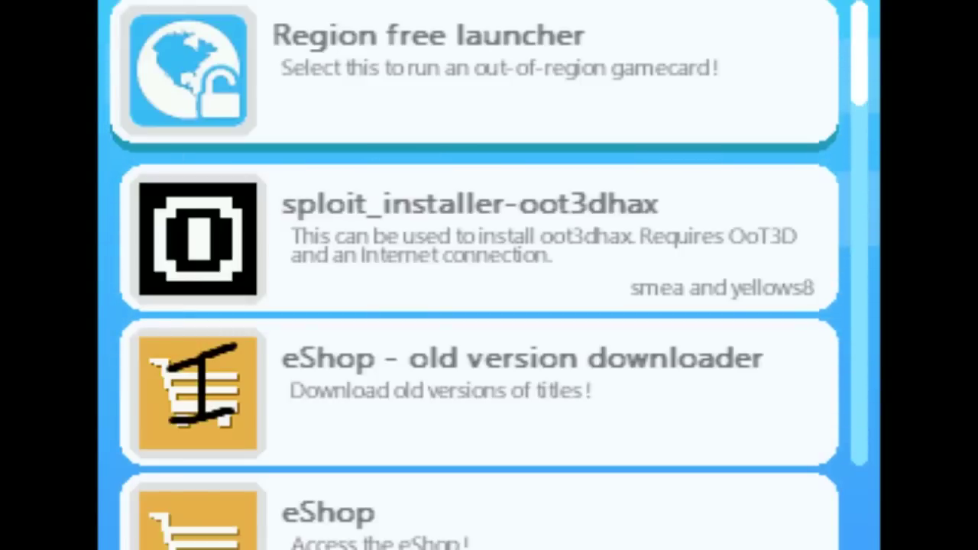
# Step: Launch menuhax_manager from the Homebrew Launcher and install menuhax to the SD card
pyautogui.scroll(-10, 489, 275)
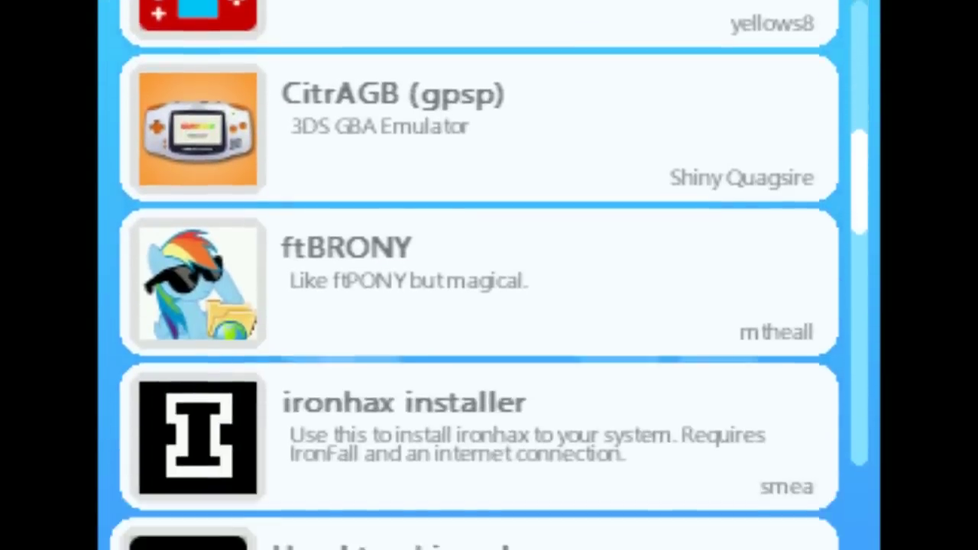
pyautogui.scroll(-8, 489, 275)
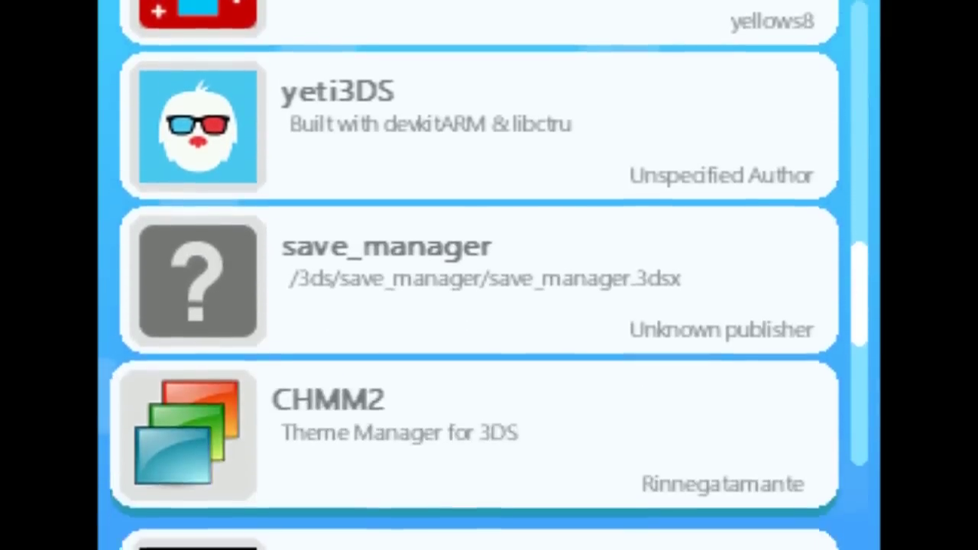
pyautogui.scroll(-6, 489, 275)
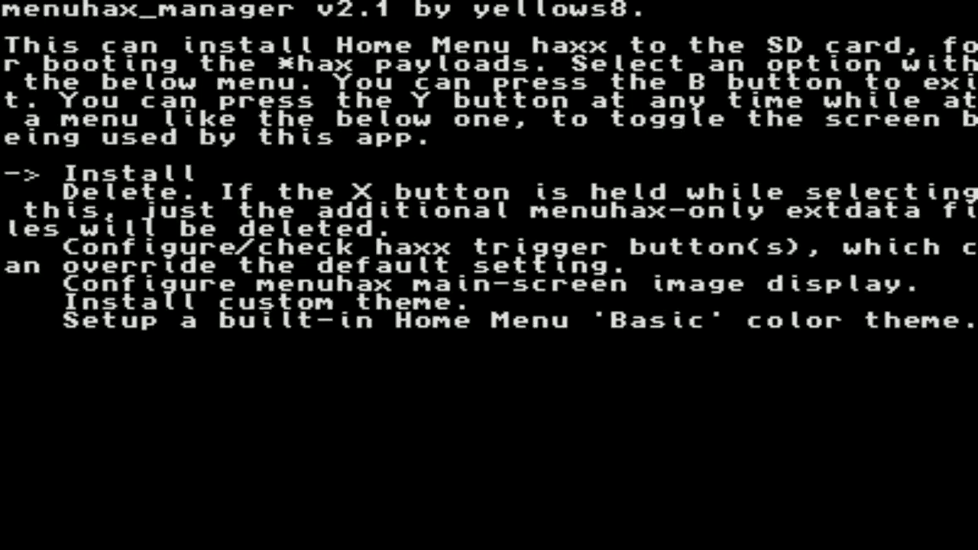
pyautogui.press('Return')
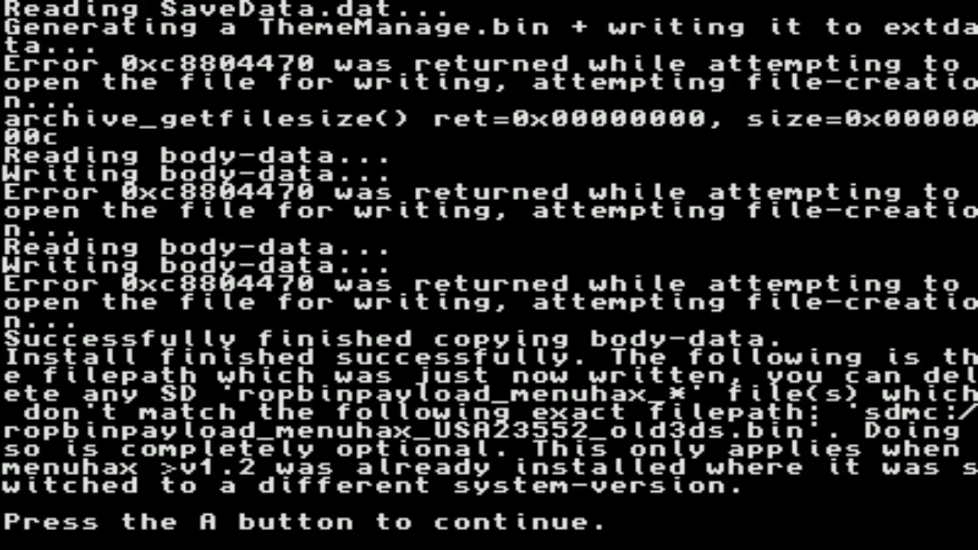
pyautogui.press('a')
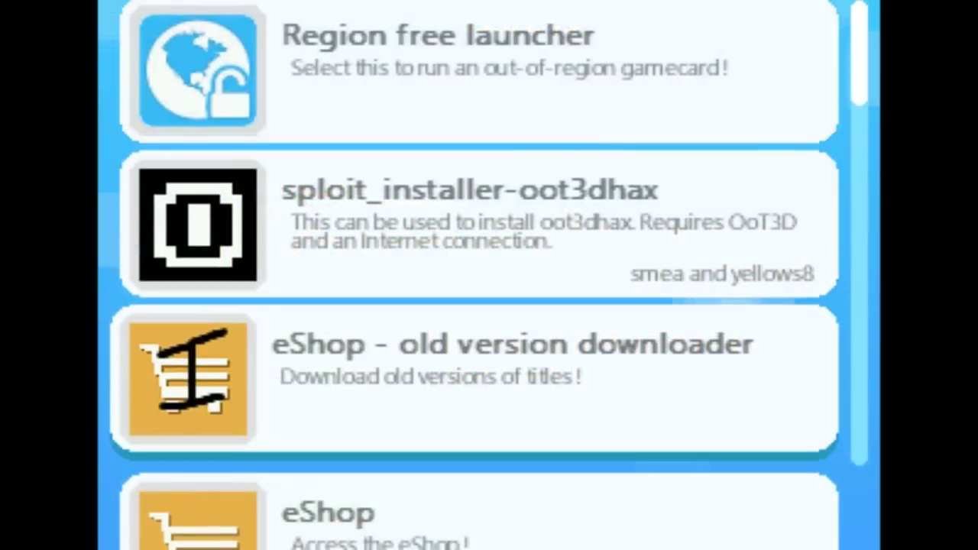
# Step: Launch save_manager from the Homebrew Launcher and go through the target titles from Pokémon Omega Ruby past Swapnote
pyautogui.press('Down')
pyautogui.scroll(-10, 479, 275)
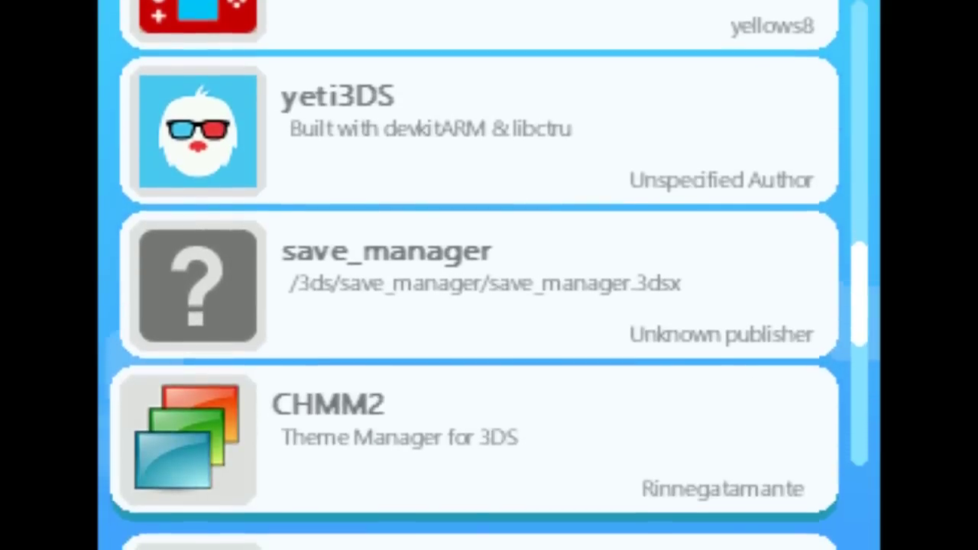
pyautogui.click(502, 282)
pyautogui.click(502, 282)
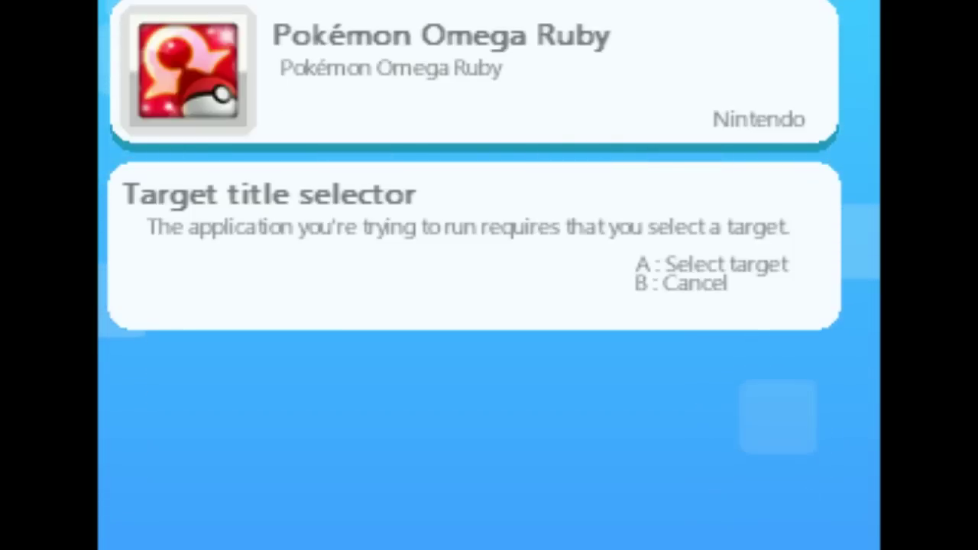
pyautogui.press('Right')
pyautogui.press('Left')
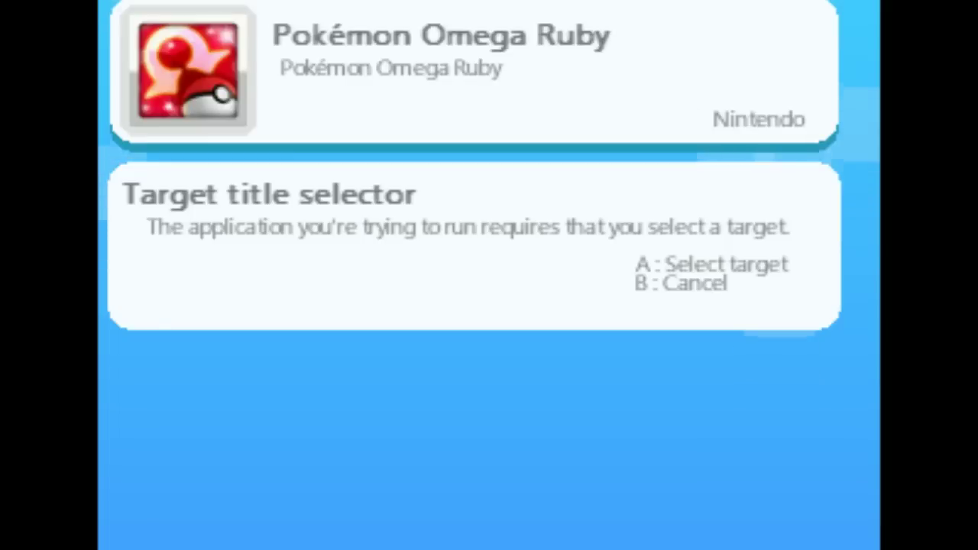
pyautogui.press('Right')
pyautogui.press('Right')
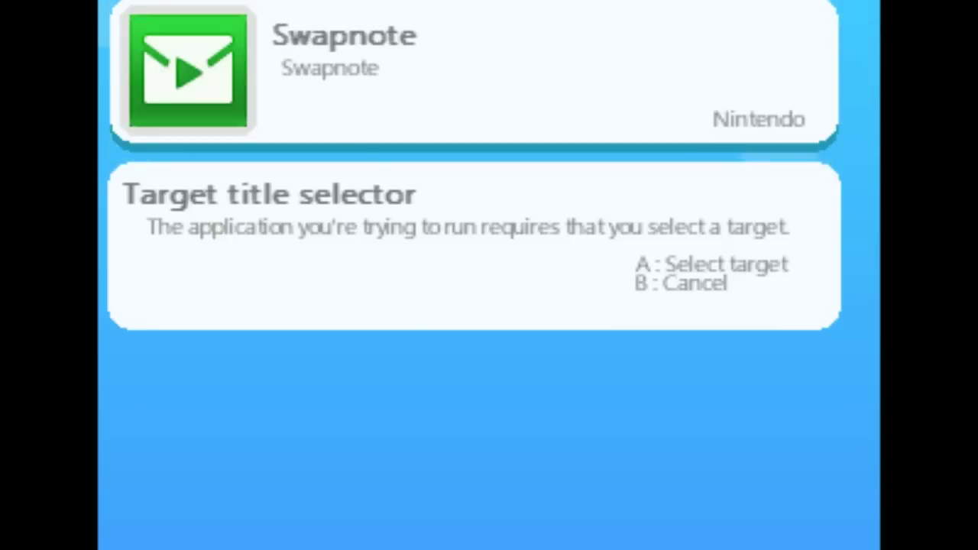
pyautogui.press('Right')
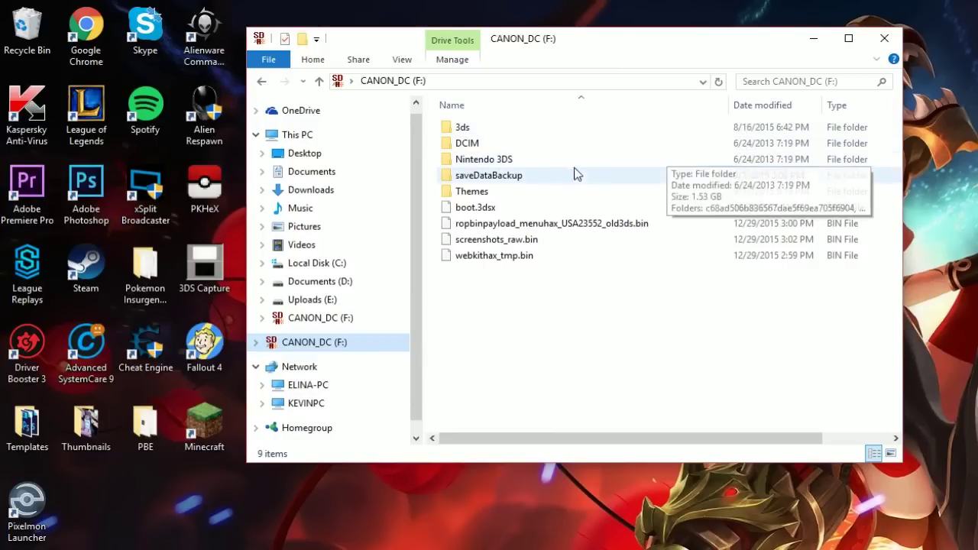
# Step: Open the saveDataBackup folder on CANON_DC (F:) to find the main file, and run PKHeX from the desktop
pyautogui.doubleClick(504, 184)
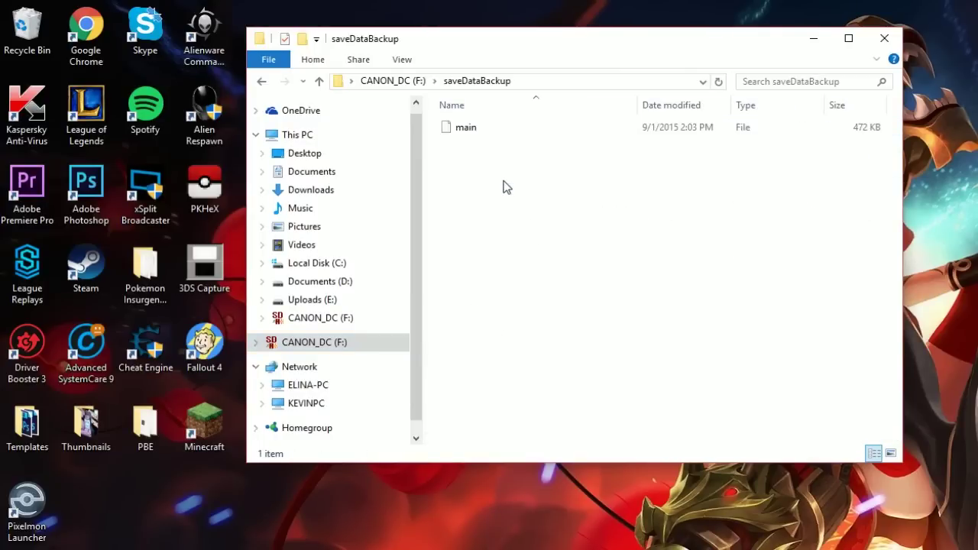
pyautogui.click(483, 132)
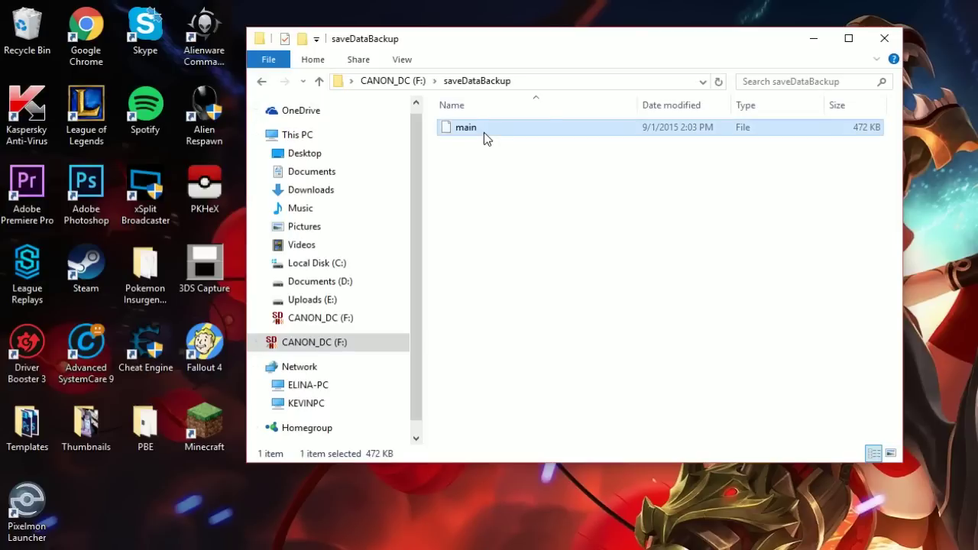
pyautogui.doubleClick(196, 185)
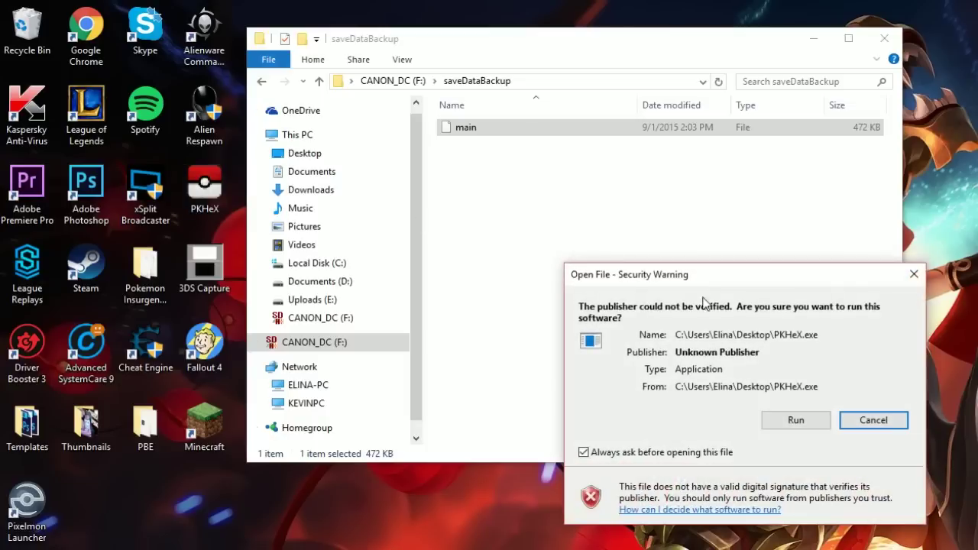
pyautogui.click(788, 422)
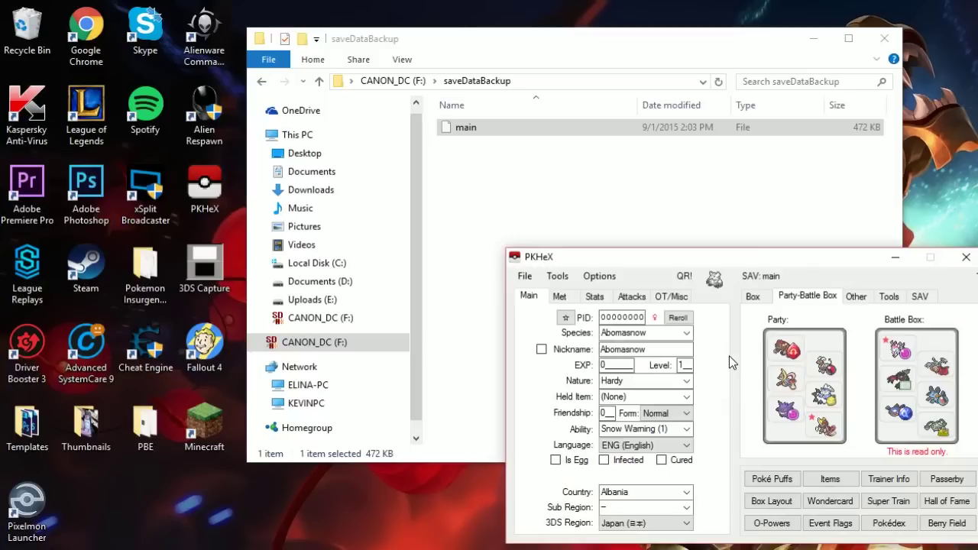
pyautogui.moveTo(739, 254); pyautogui.dragTo(681, 172)
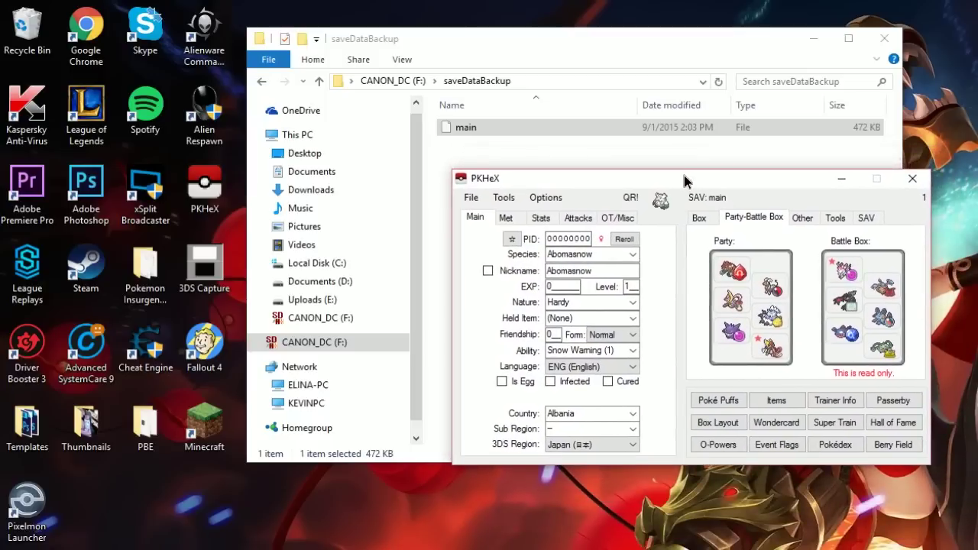
# Step: Load the main save file from the saveDataBackup folder on CANON_DC (F:) into PKHeX
pyautogui.click(470, 200)
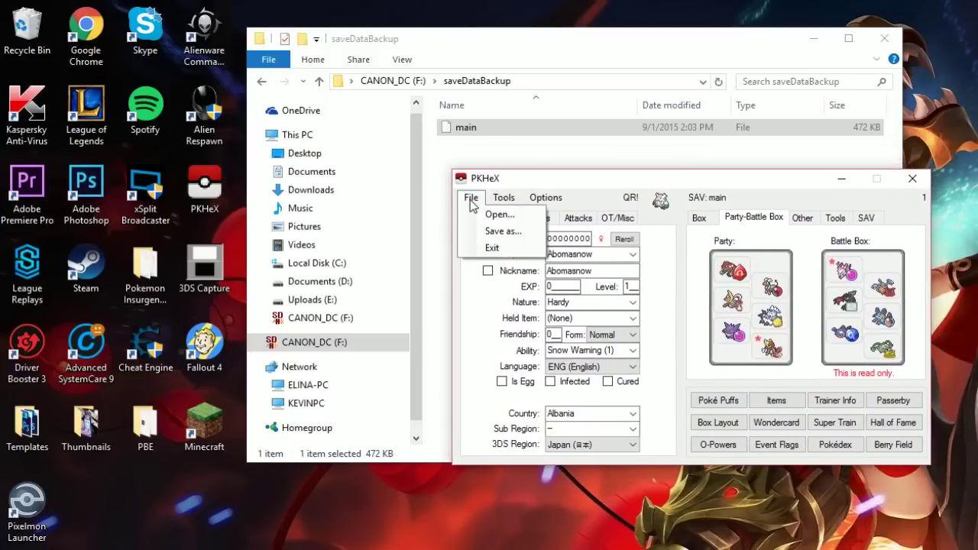
pyautogui.click(470, 200)
pyautogui.click(470, 200)
pyautogui.click(486, 212)
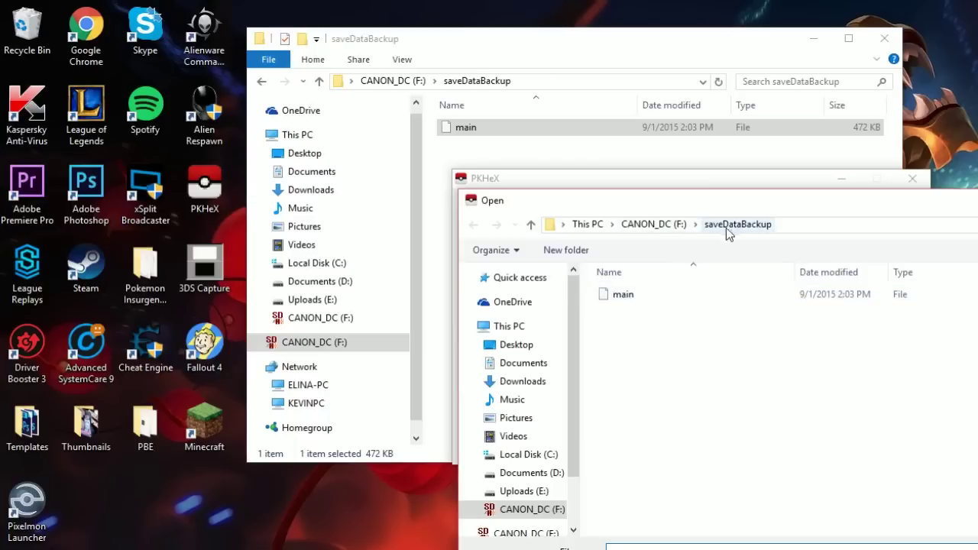
pyautogui.click(627, 298)
pyautogui.press('Return')
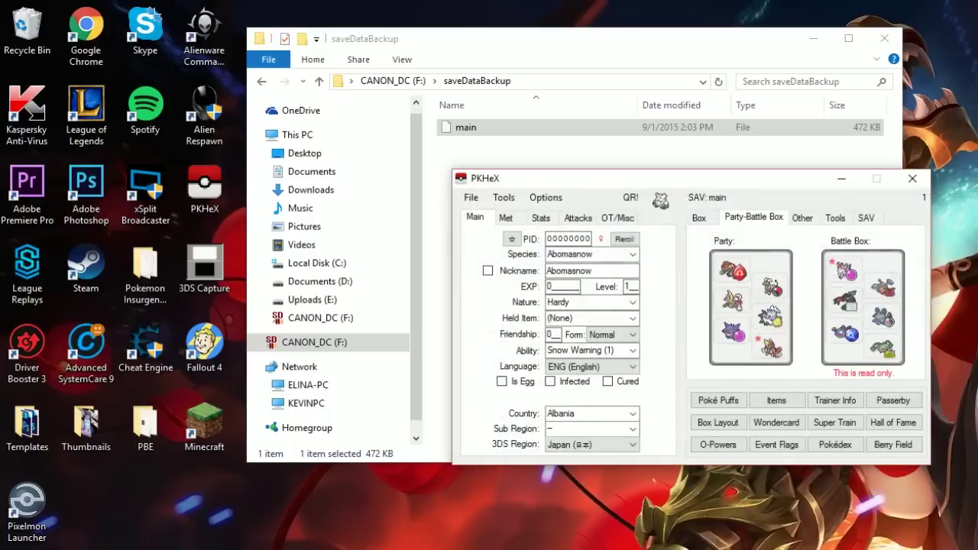
# Step: Look over the save's Other, Tools, Party-Battle Box and Box views and the editor's Met details
pyautogui.click(809, 217)
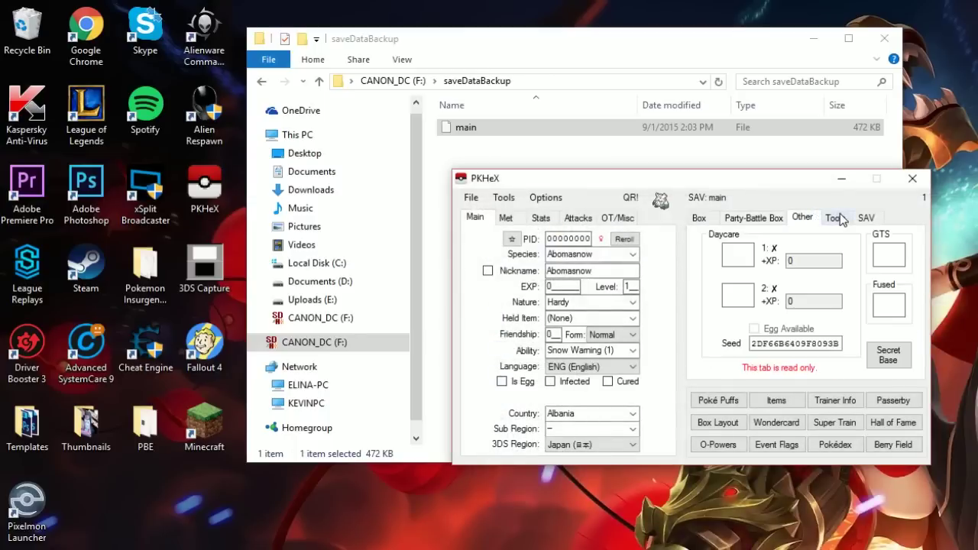
pyautogui.click(837, 218)
pyautogui.click(701, 218)
pyautogui.click(765, 219)
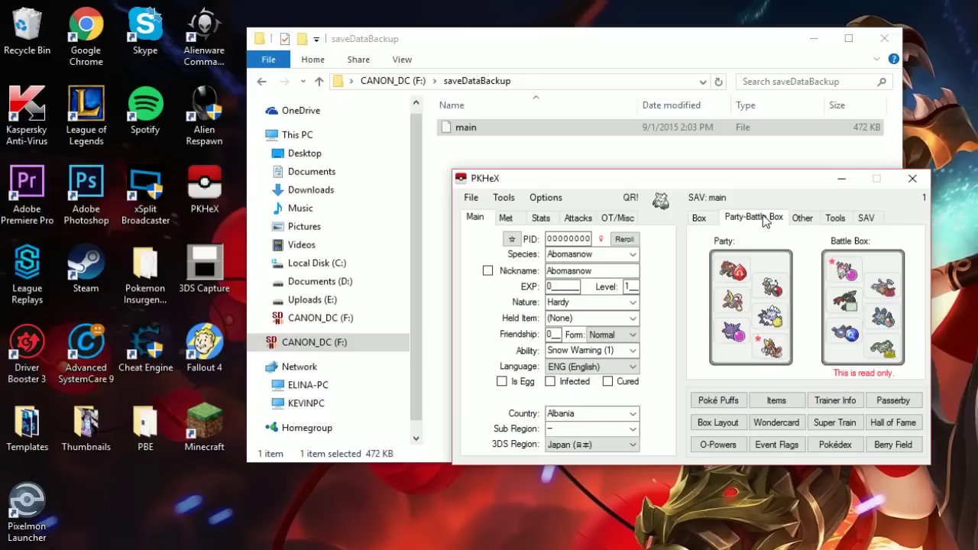
pyautogui.click(701, 219)
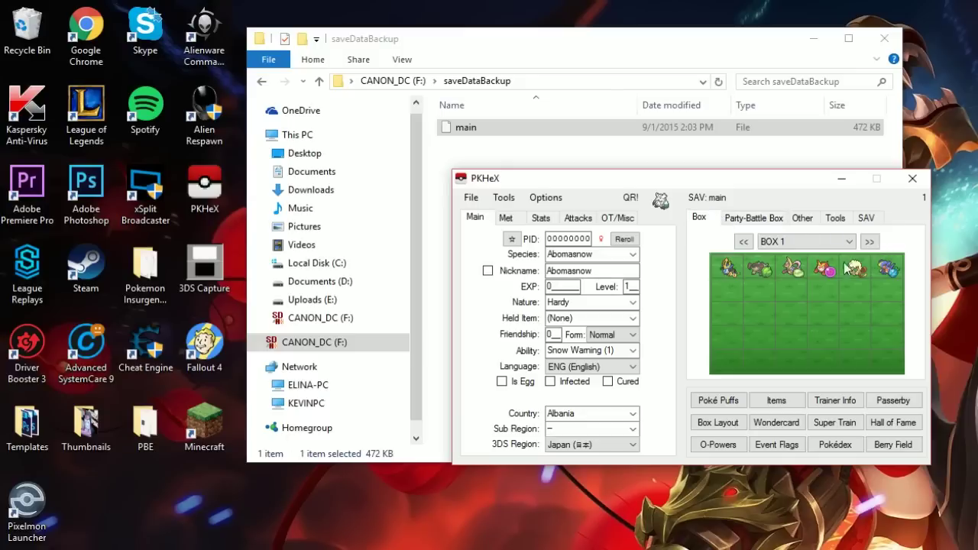
pyautogui.click(523, 221)
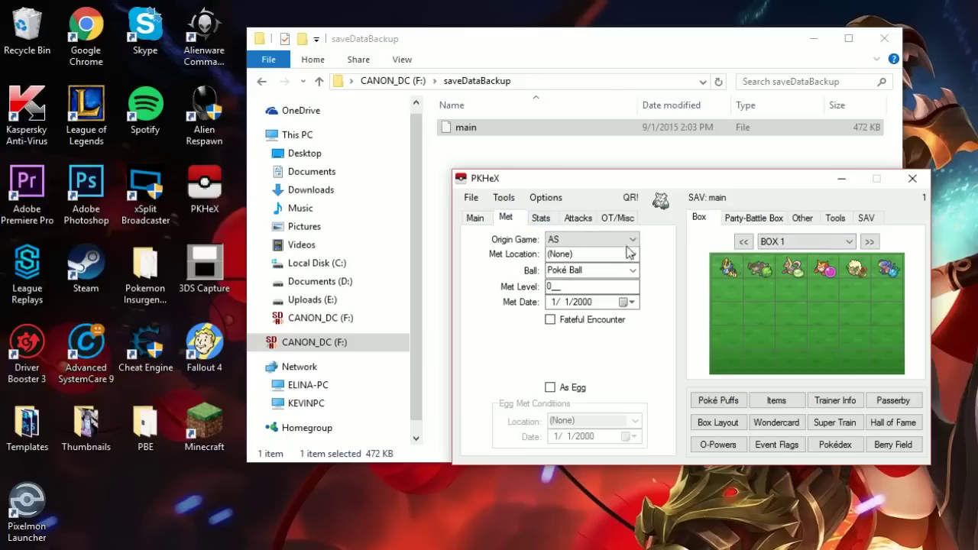
# Step: Browse the save's storage boxes in both directions, including Vgc and OU, and return to BOX 1
pyautogui.click(869, 241)
pyautogui.click(743, 242)
pyautogui.click(743, 242)
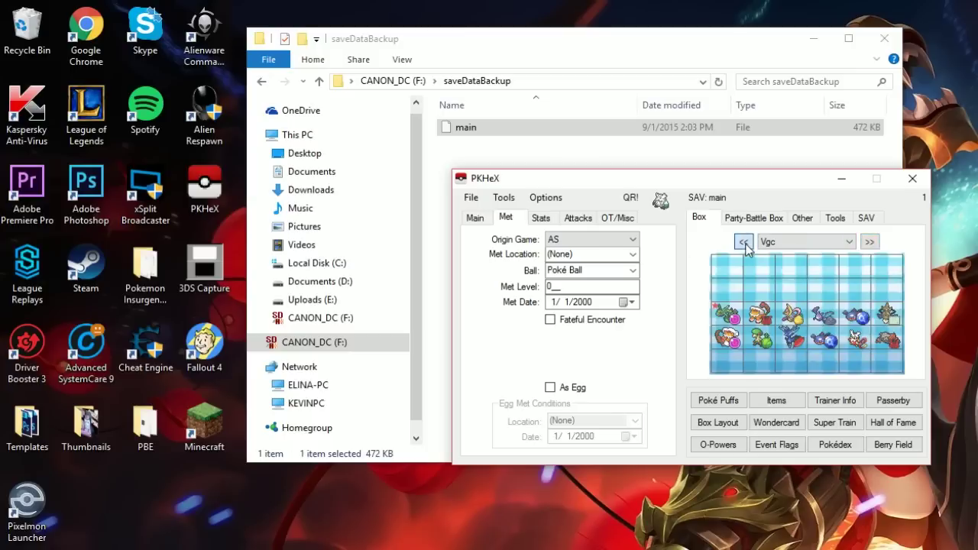
pyautogui.click(743, 242)
pyautogui.click(743, 242)
pyautogui.click(869, 242)
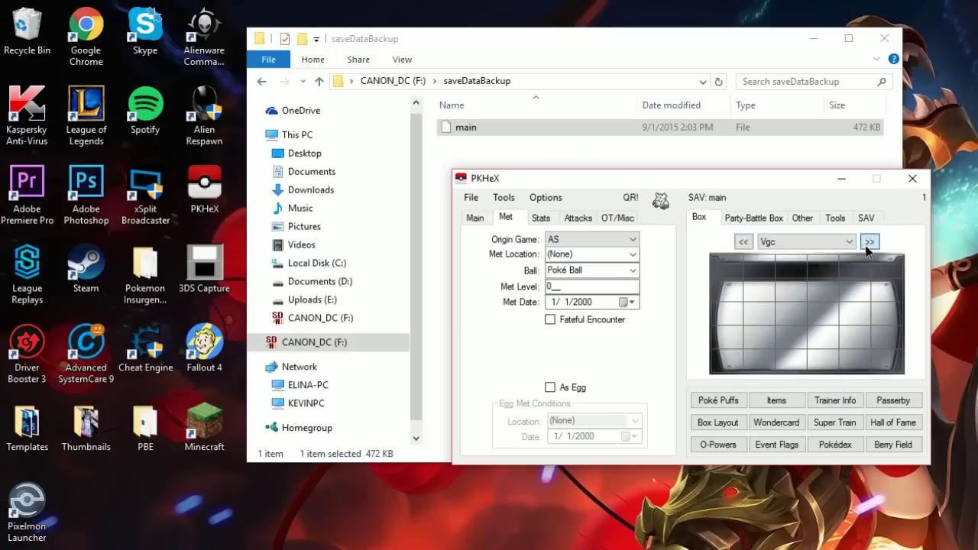
pyautogui.click(868, 242)
pyautogui.click(869, 241)
pyautogui.click(869, 241)
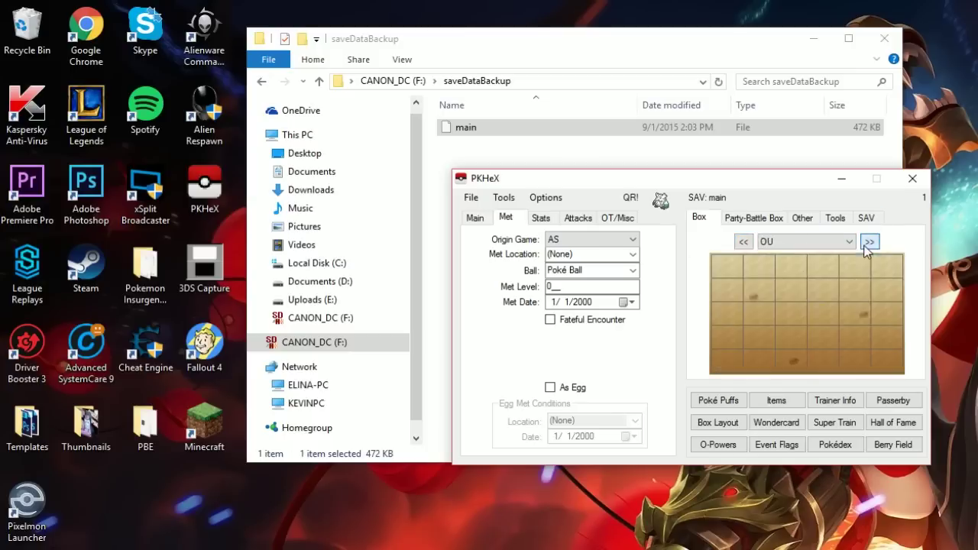
pyautogui.click(743, 243)
pyautogui.click(743, 243)
pyautogui.click(744, 242)
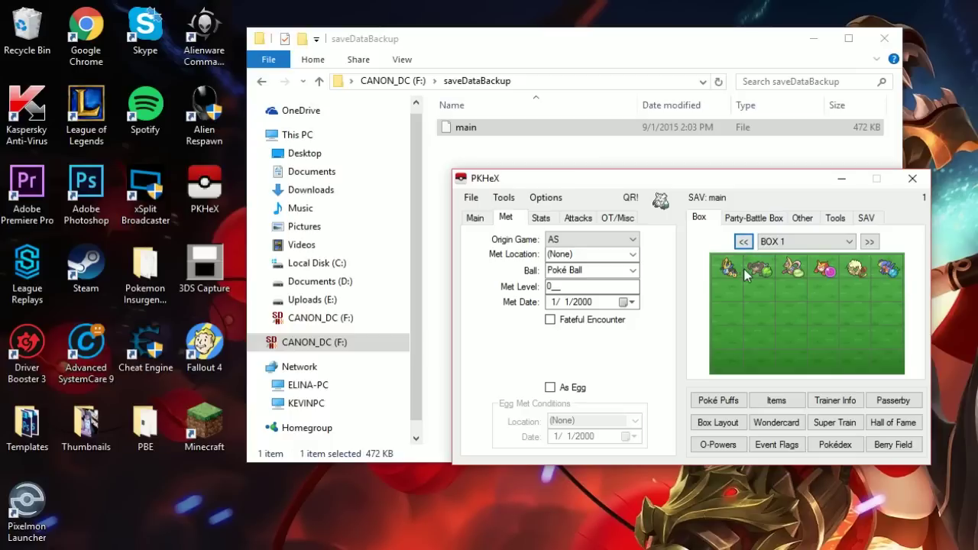
# Step: Load the first Pokémon of BOX 1 into the editor and set copies of it in the first two slots of the second row
pyautogui.rightClick(737, 269)
pyautogui.click(759, 280)
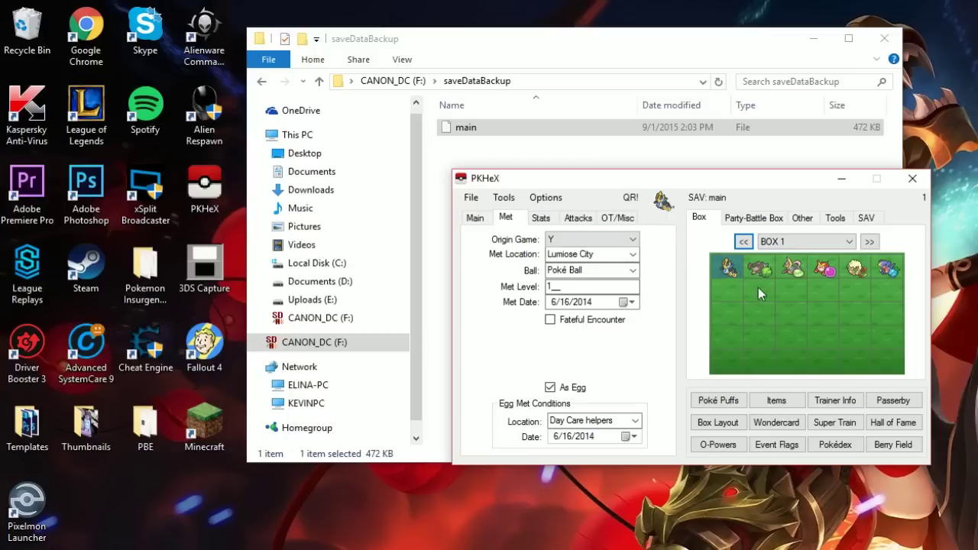
pyautogui.rightClick(732, 290)
pyautogui.click(764, 313)
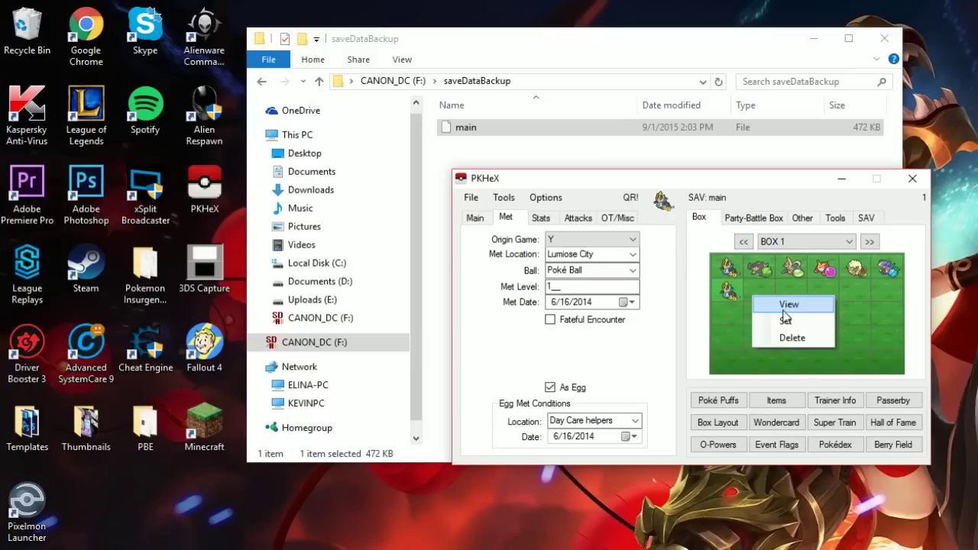
pyautogui.click(785, 319)
pyautogui.rightClick(761, 292)
pyautogui.click(792, 319)
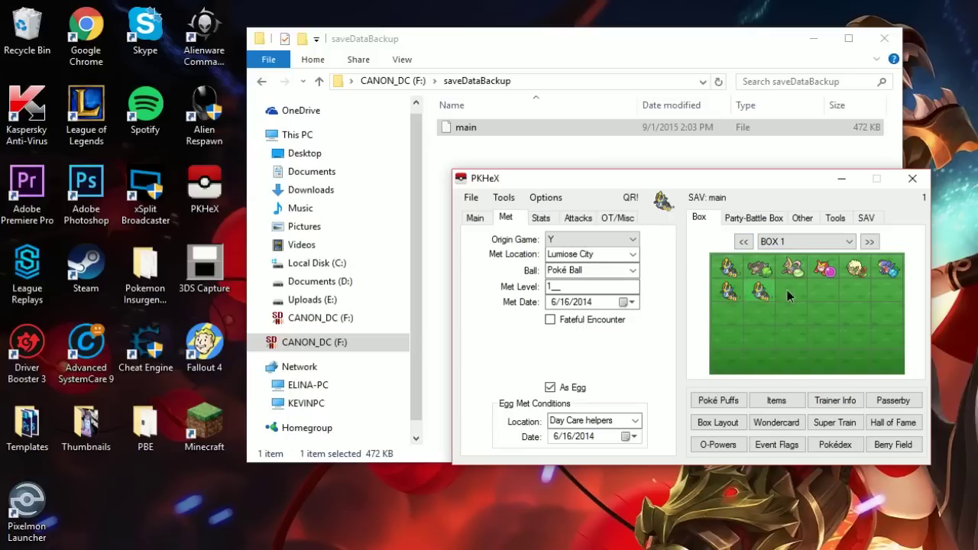
# Step: Set another copy of the loaded Pokémon in the third slot of BOX 1's second row
pyautogui.rightClick(787, 290)
pyautogui.click(810, 311)
# Step: Export the edited save as main in the saveDataBackup folder on CANON_DC (F:), replacing the existing file
pyautogui.click(877, 218)
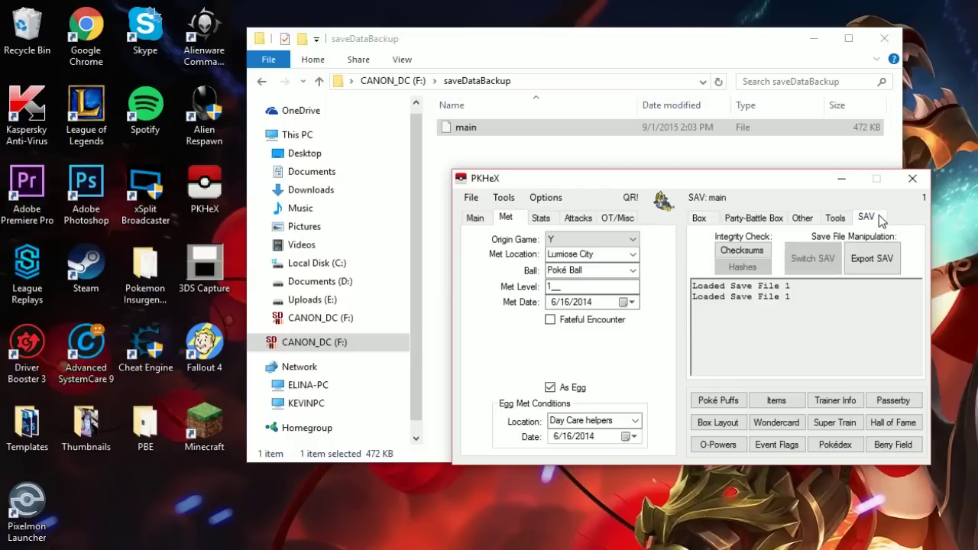
pyautogui.click(871, 259)
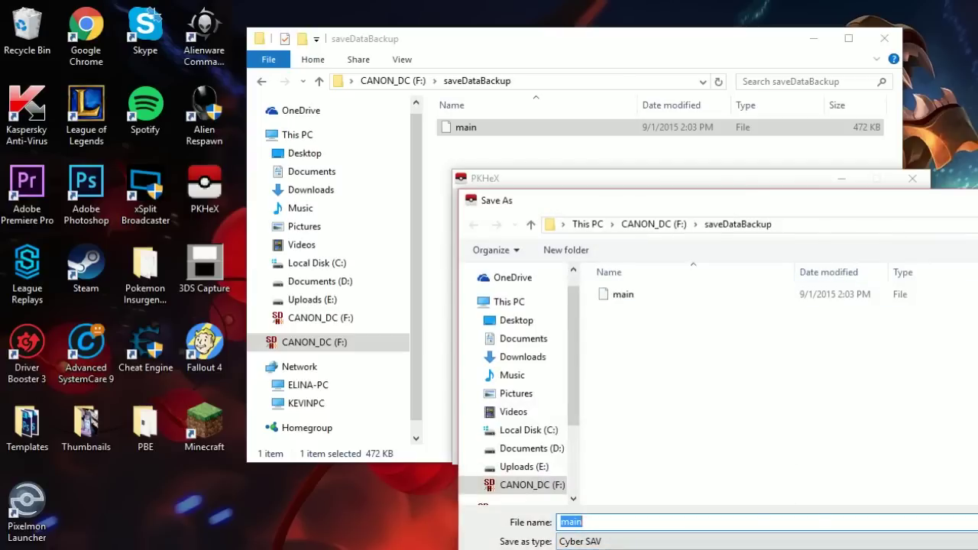
pyautogui.press('Return')
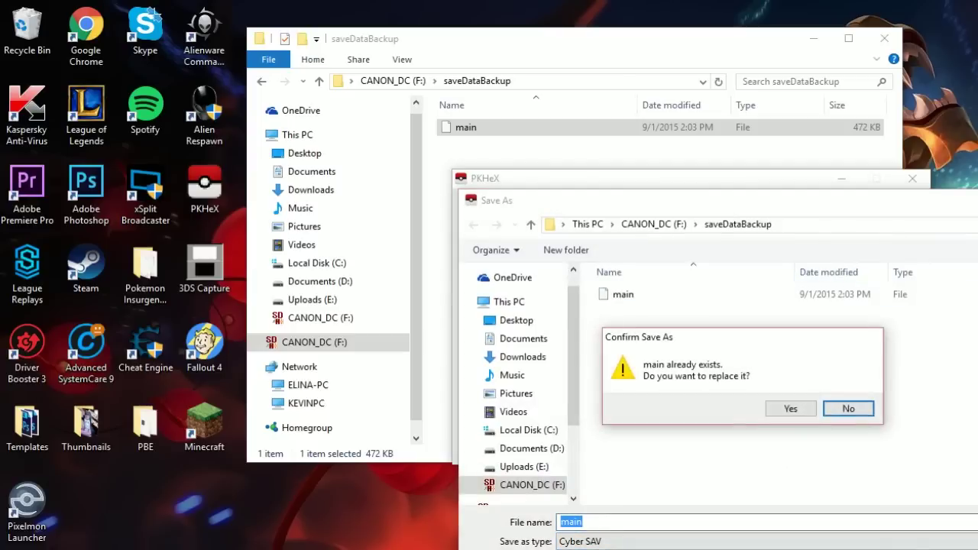
pyautogui.click(792, 409)
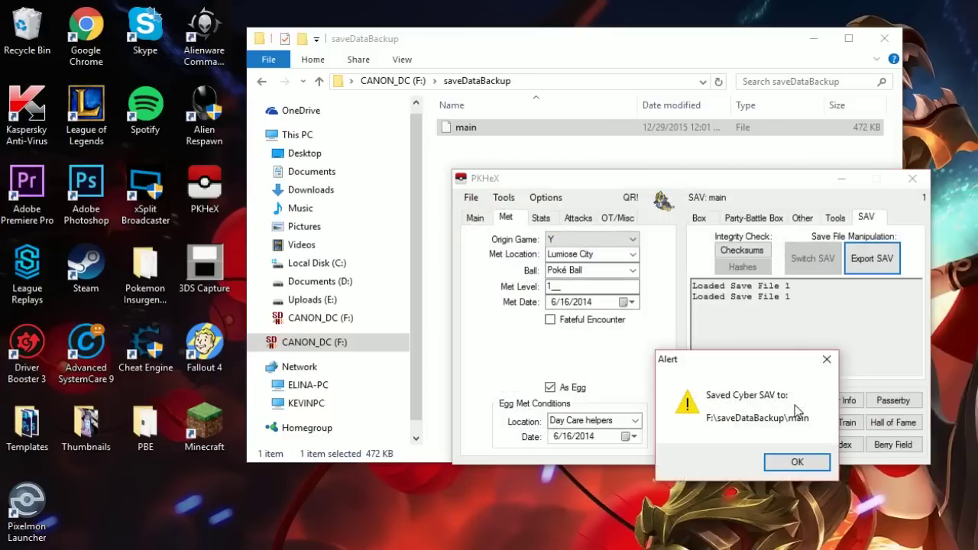
pyautogui.click(791, 462)
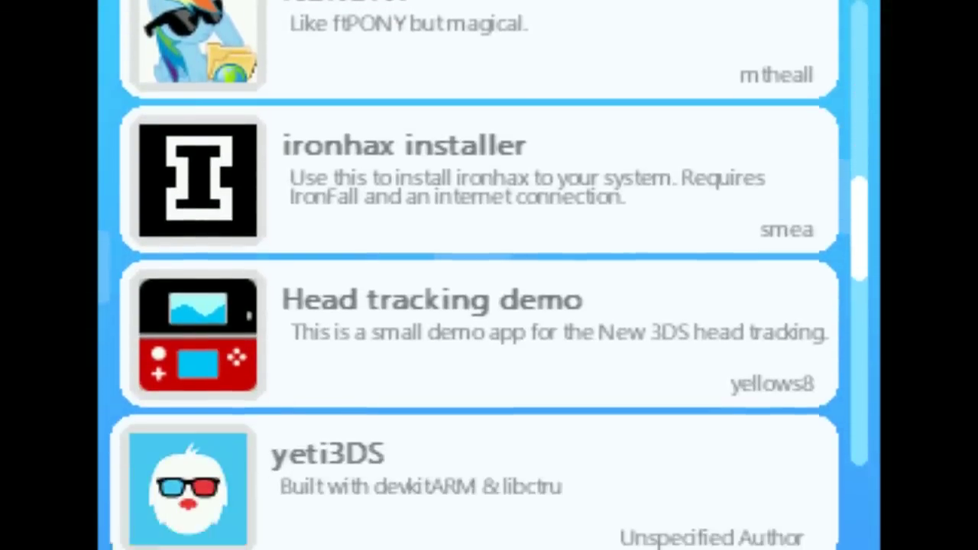
# Step: Switch to the Pokémon game on the 3DS and inspect the three copied Pokémon in BOX 1's second row
pyautogui.press('a')
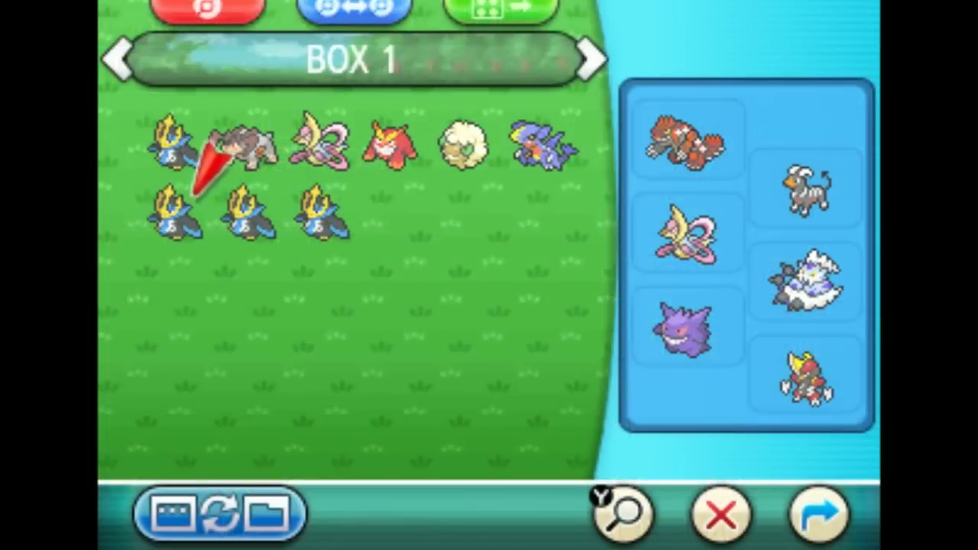
pyautogui.press('Right')
pyautogui.press('Left')
pyautogui.press('Left')
pyautogui.press('Right')
pyautogui.press('Right')
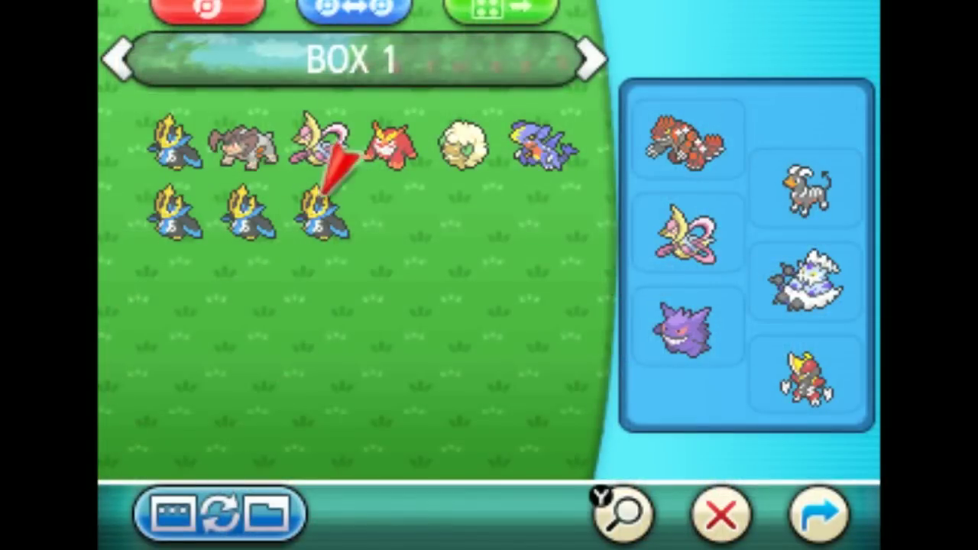
pyautogui.press('Left')
pyautogui.press('Left')
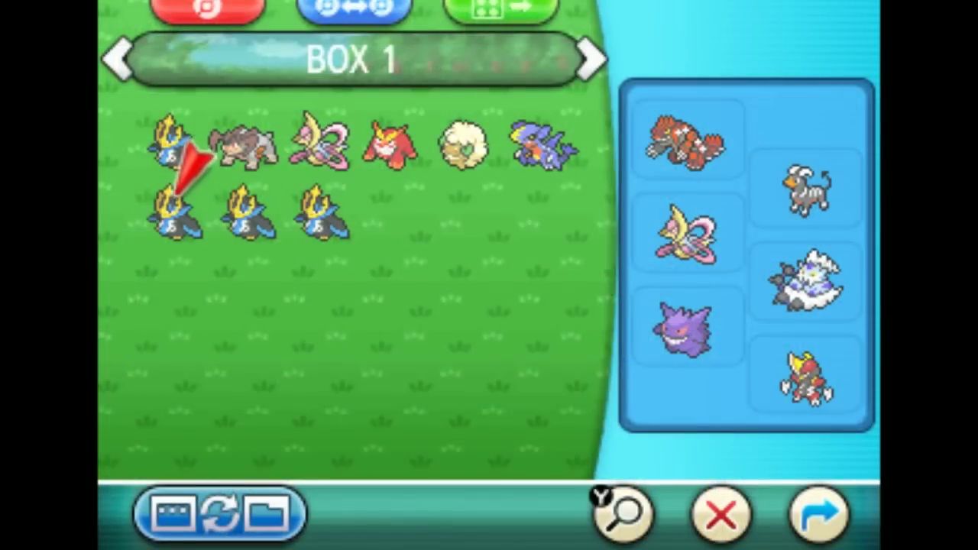